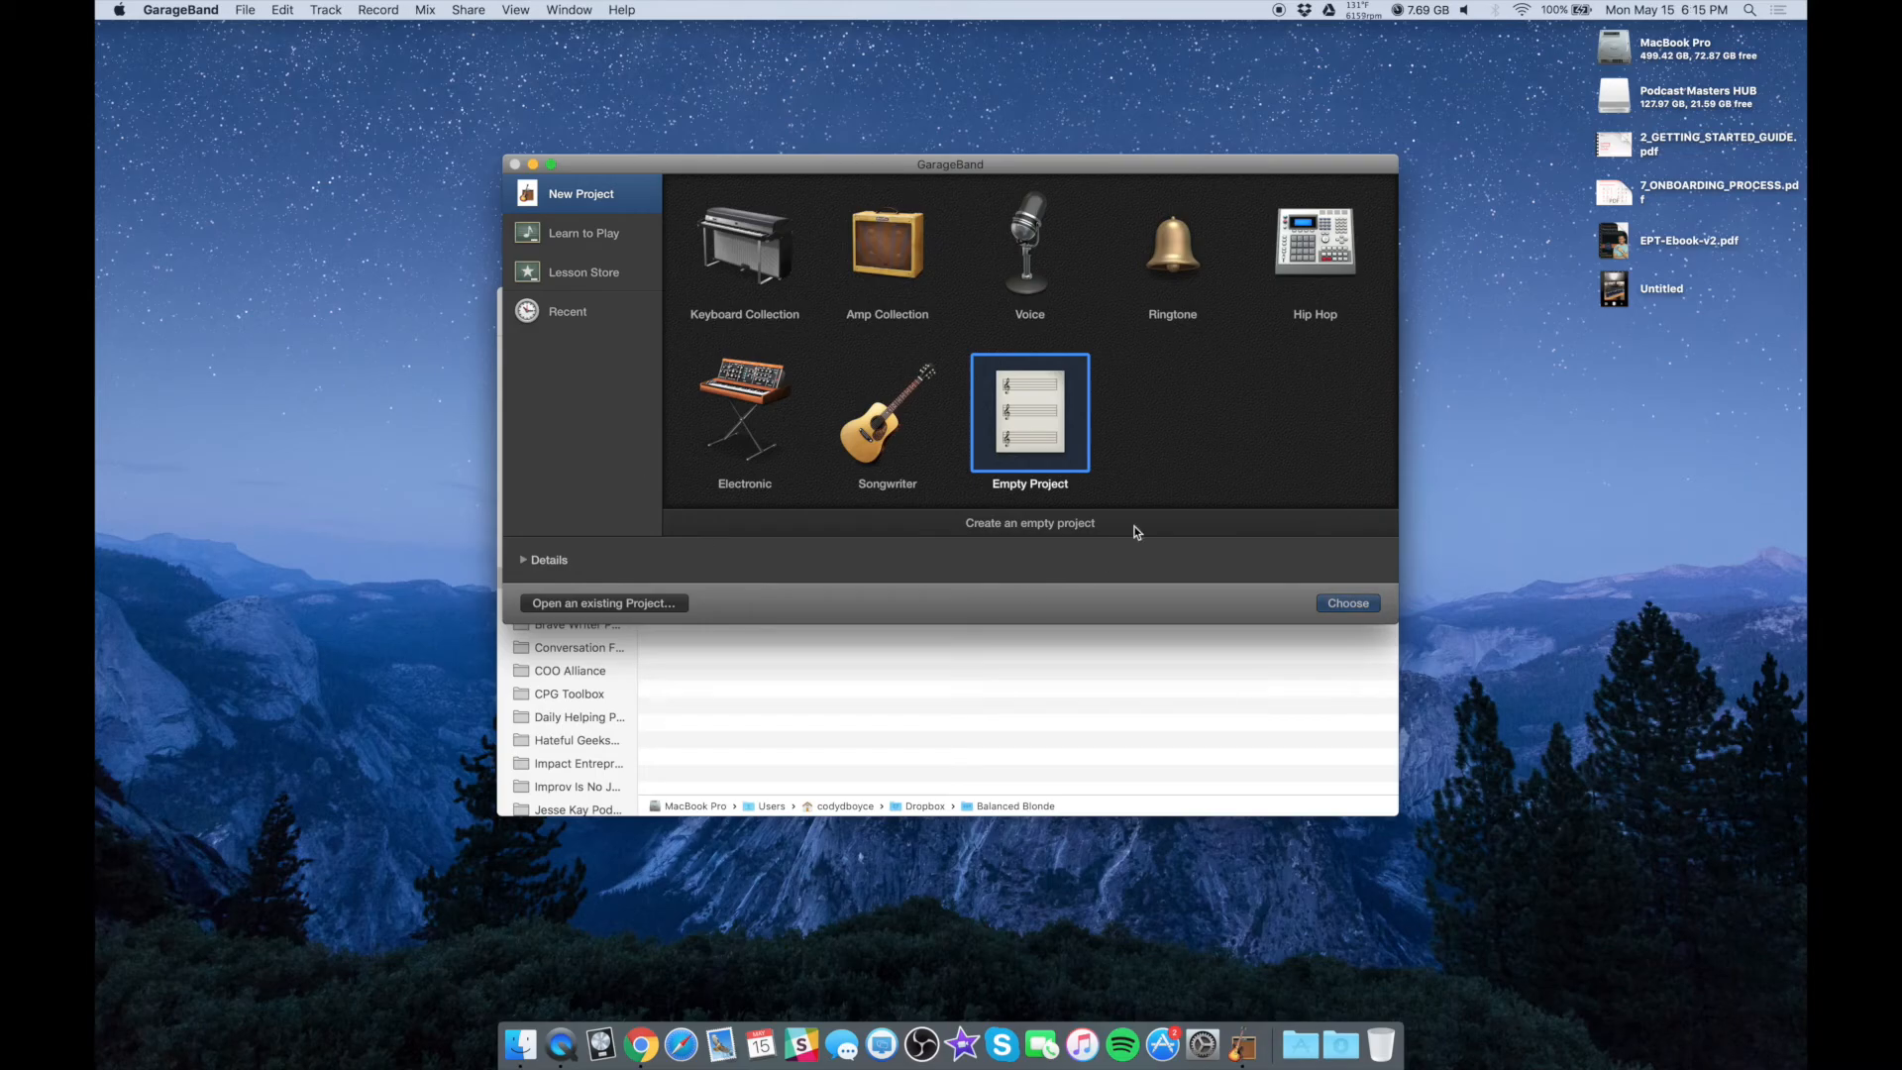
Create an empty project and hide the library
double_click(1027, 412)
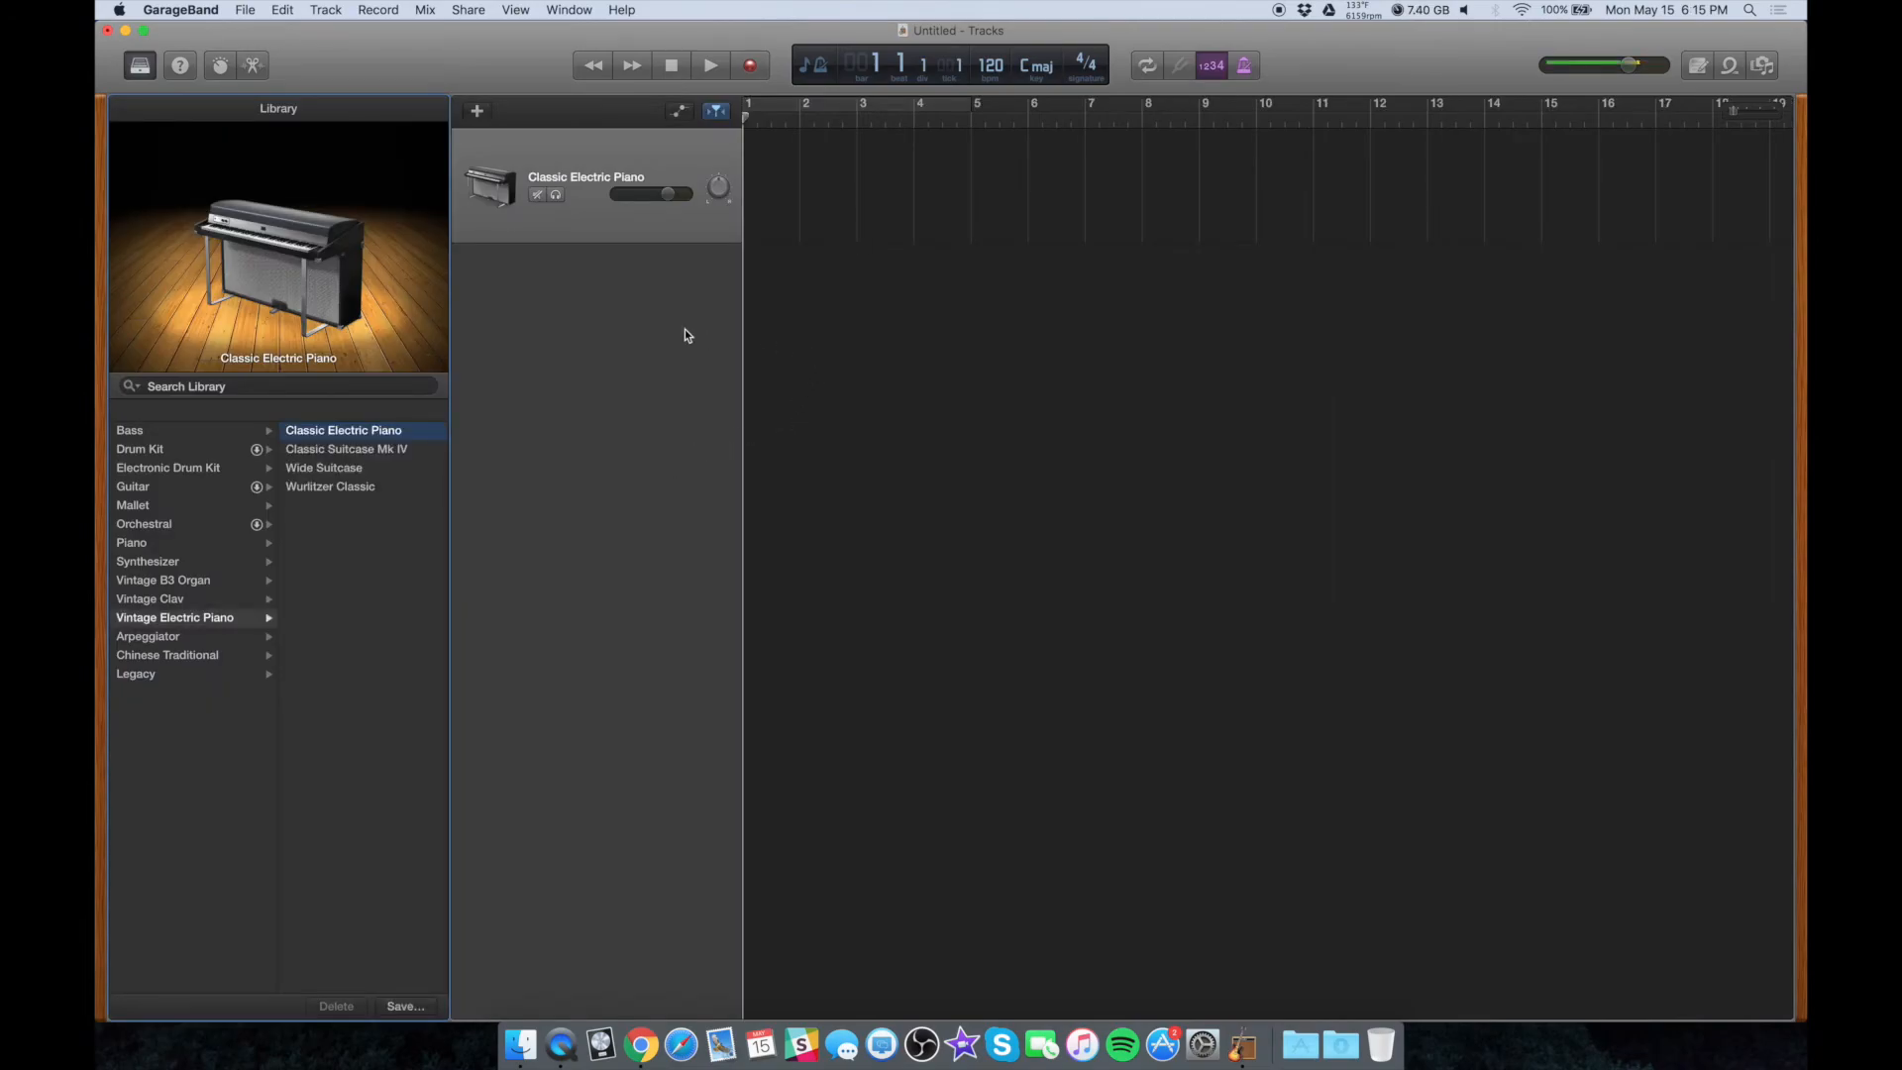
key("y")
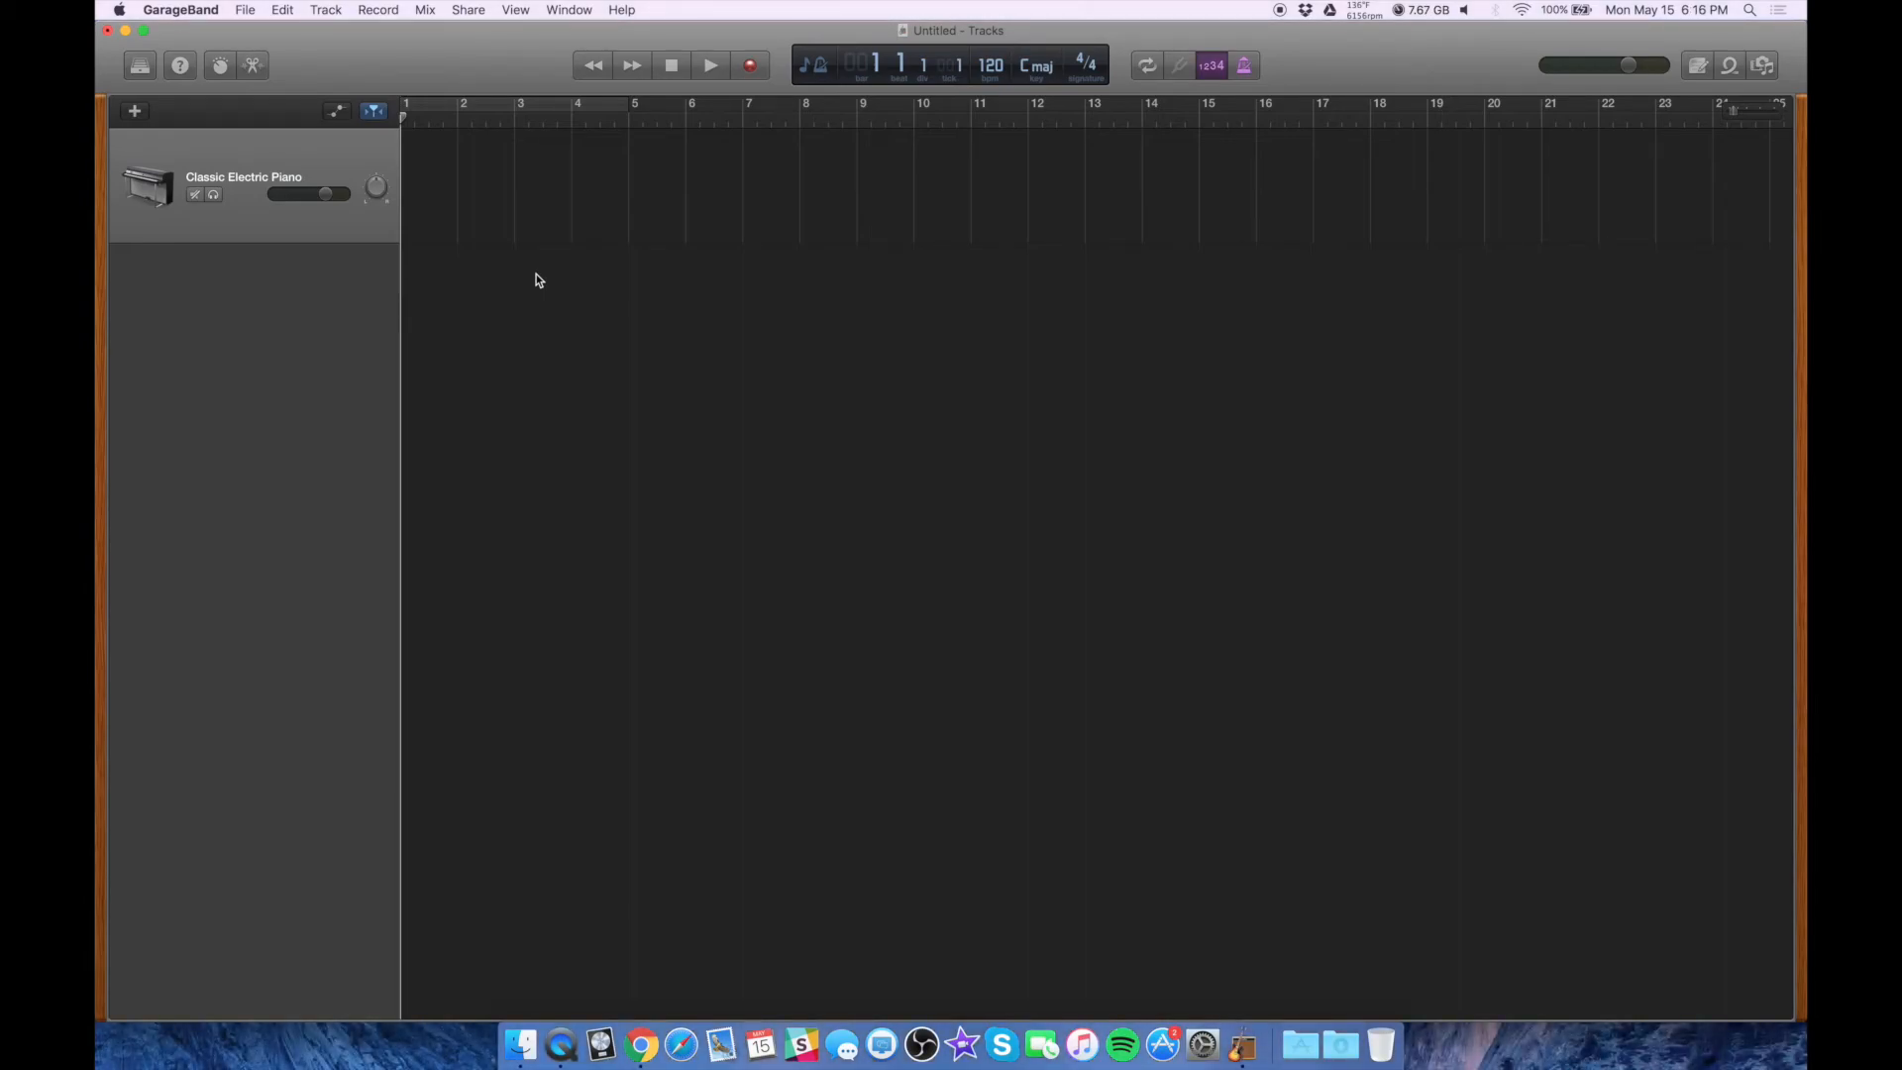
Check the input and output devices in the Audio/MIDI preferences, then close the preferences
left_click(214, 8)
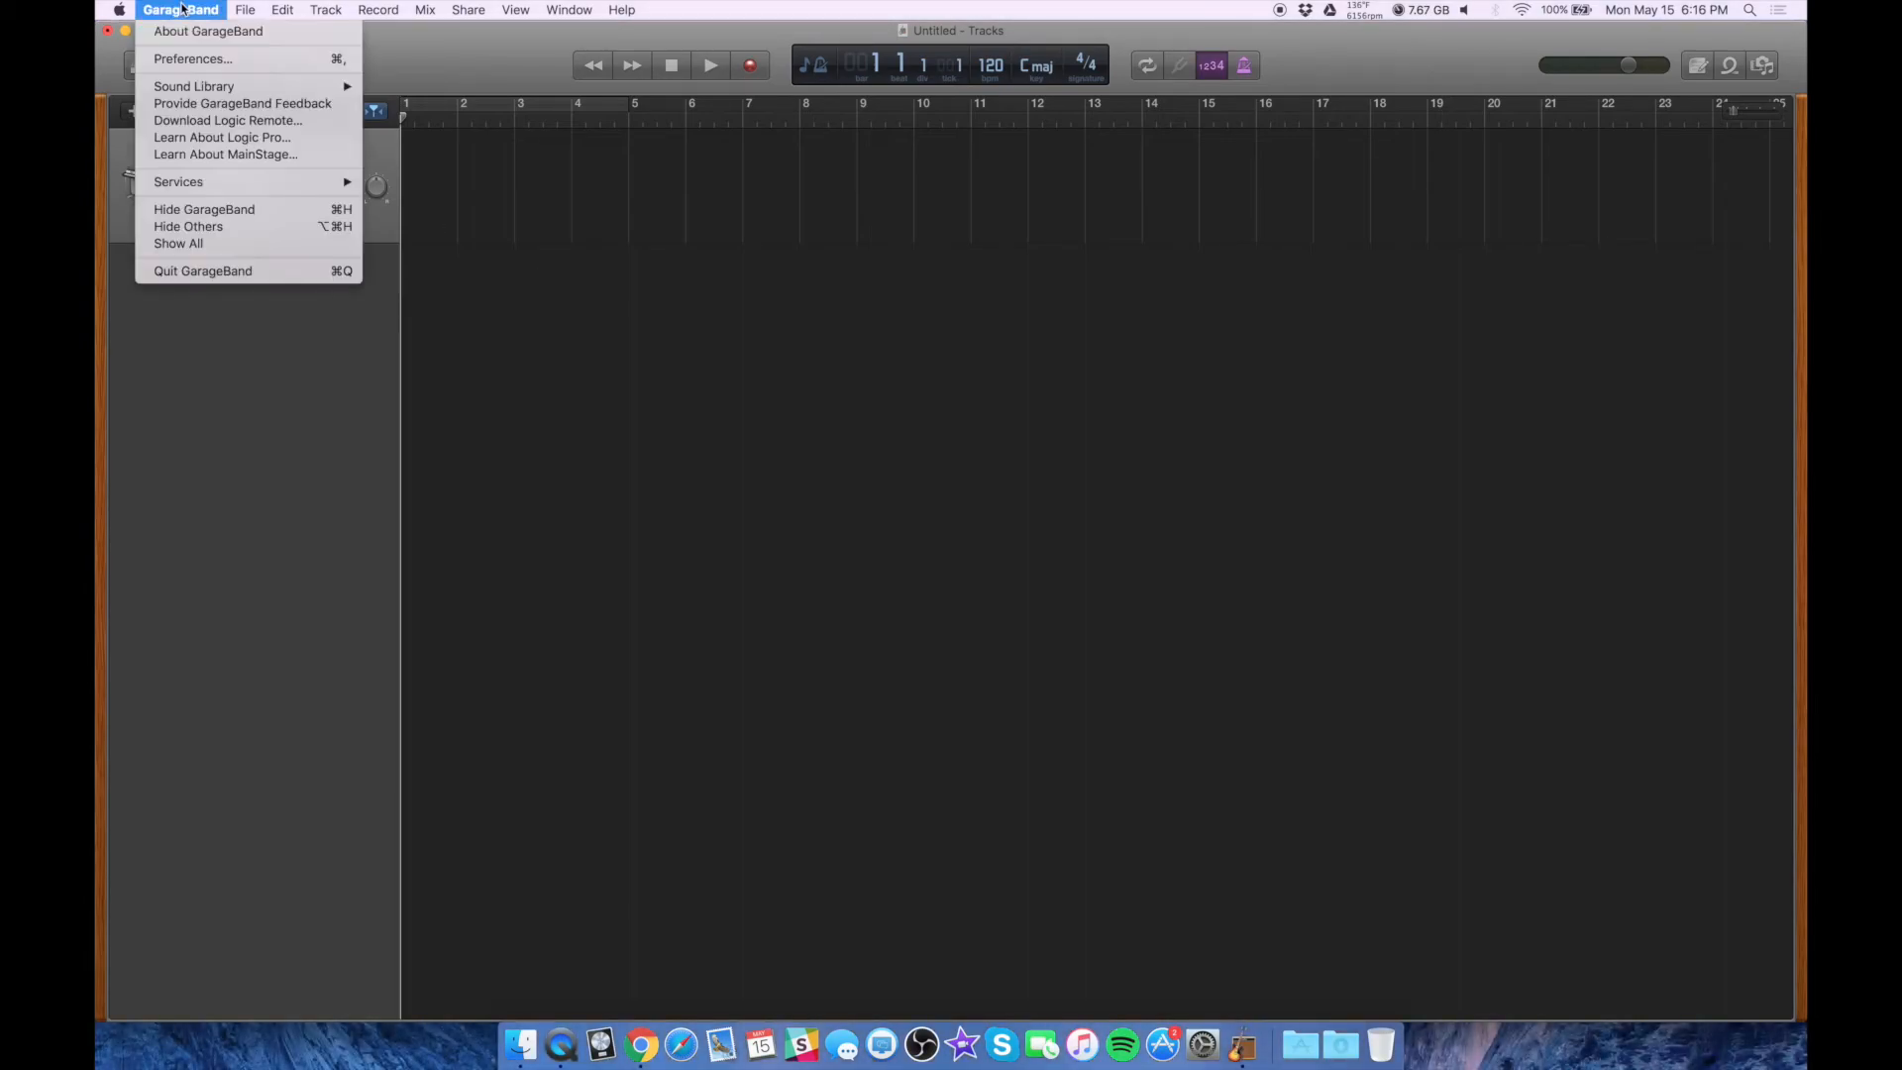
left_click(235, 60)
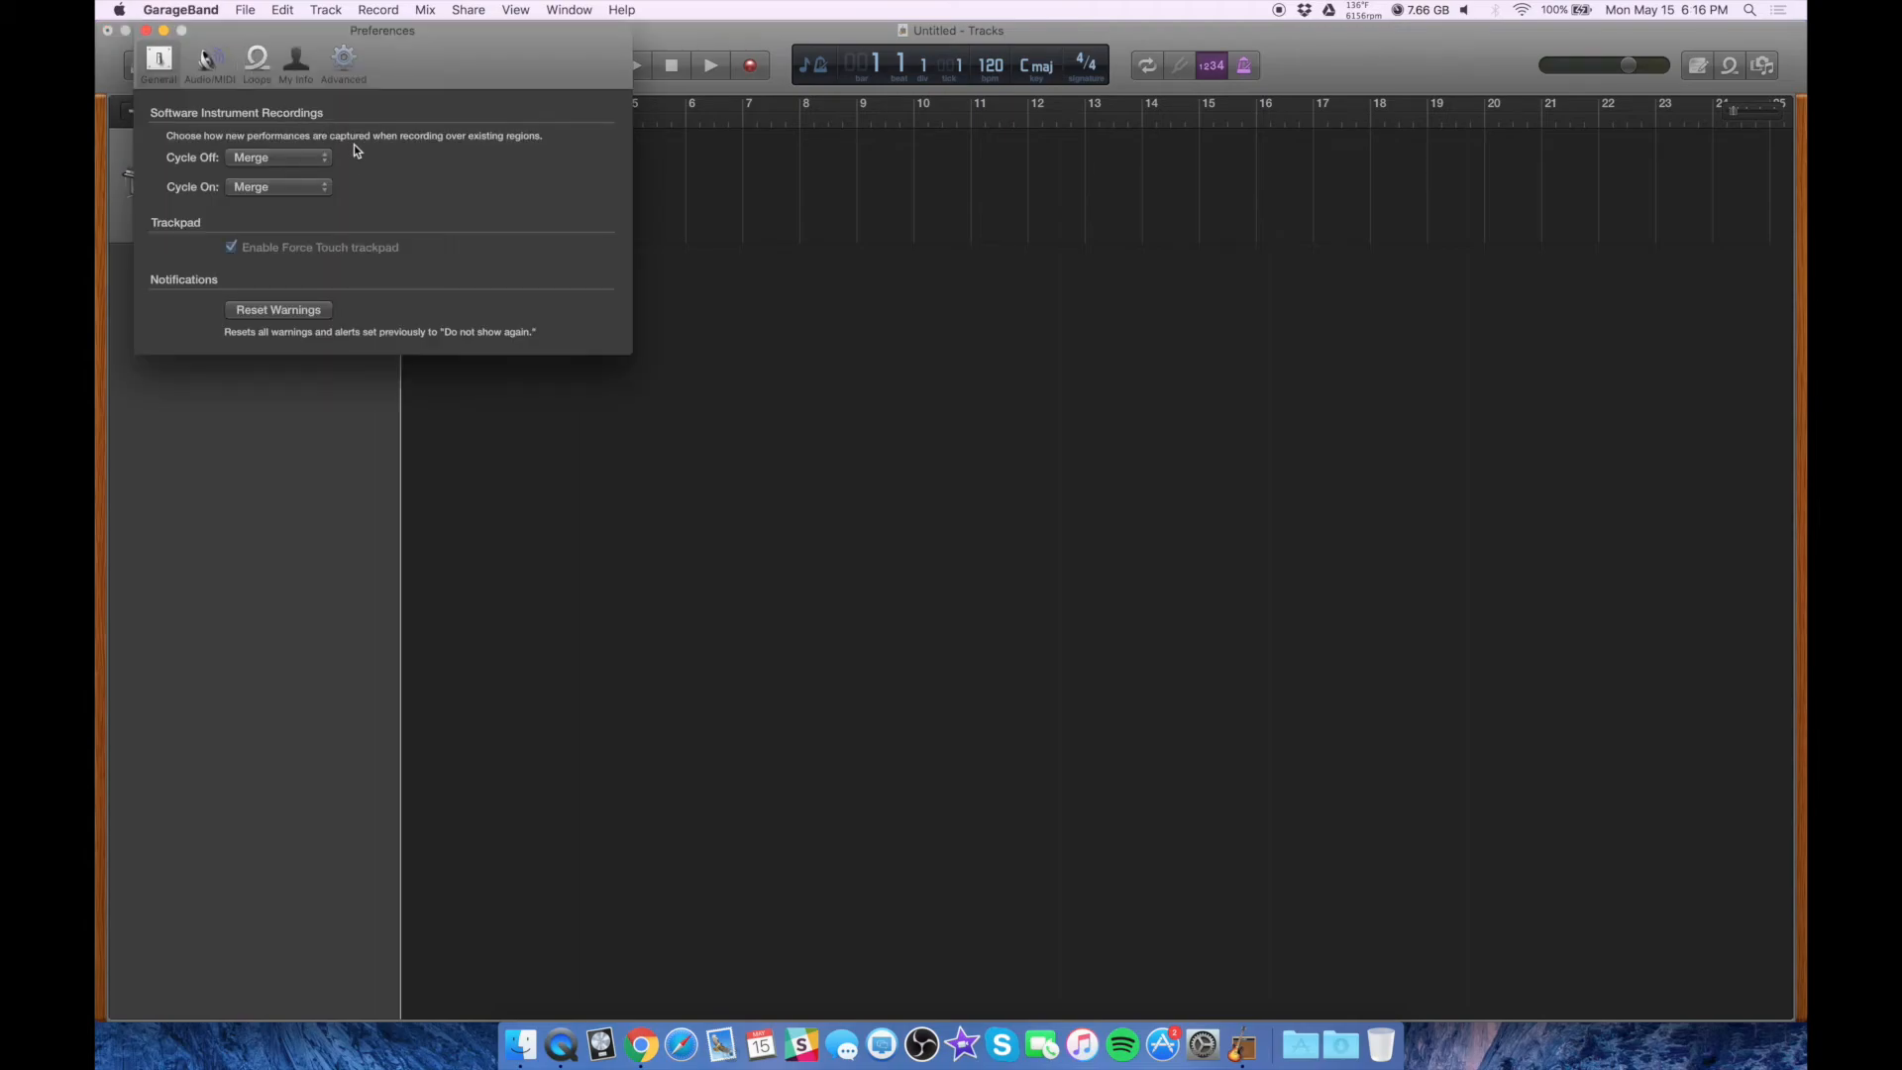
left_click(222, 74)
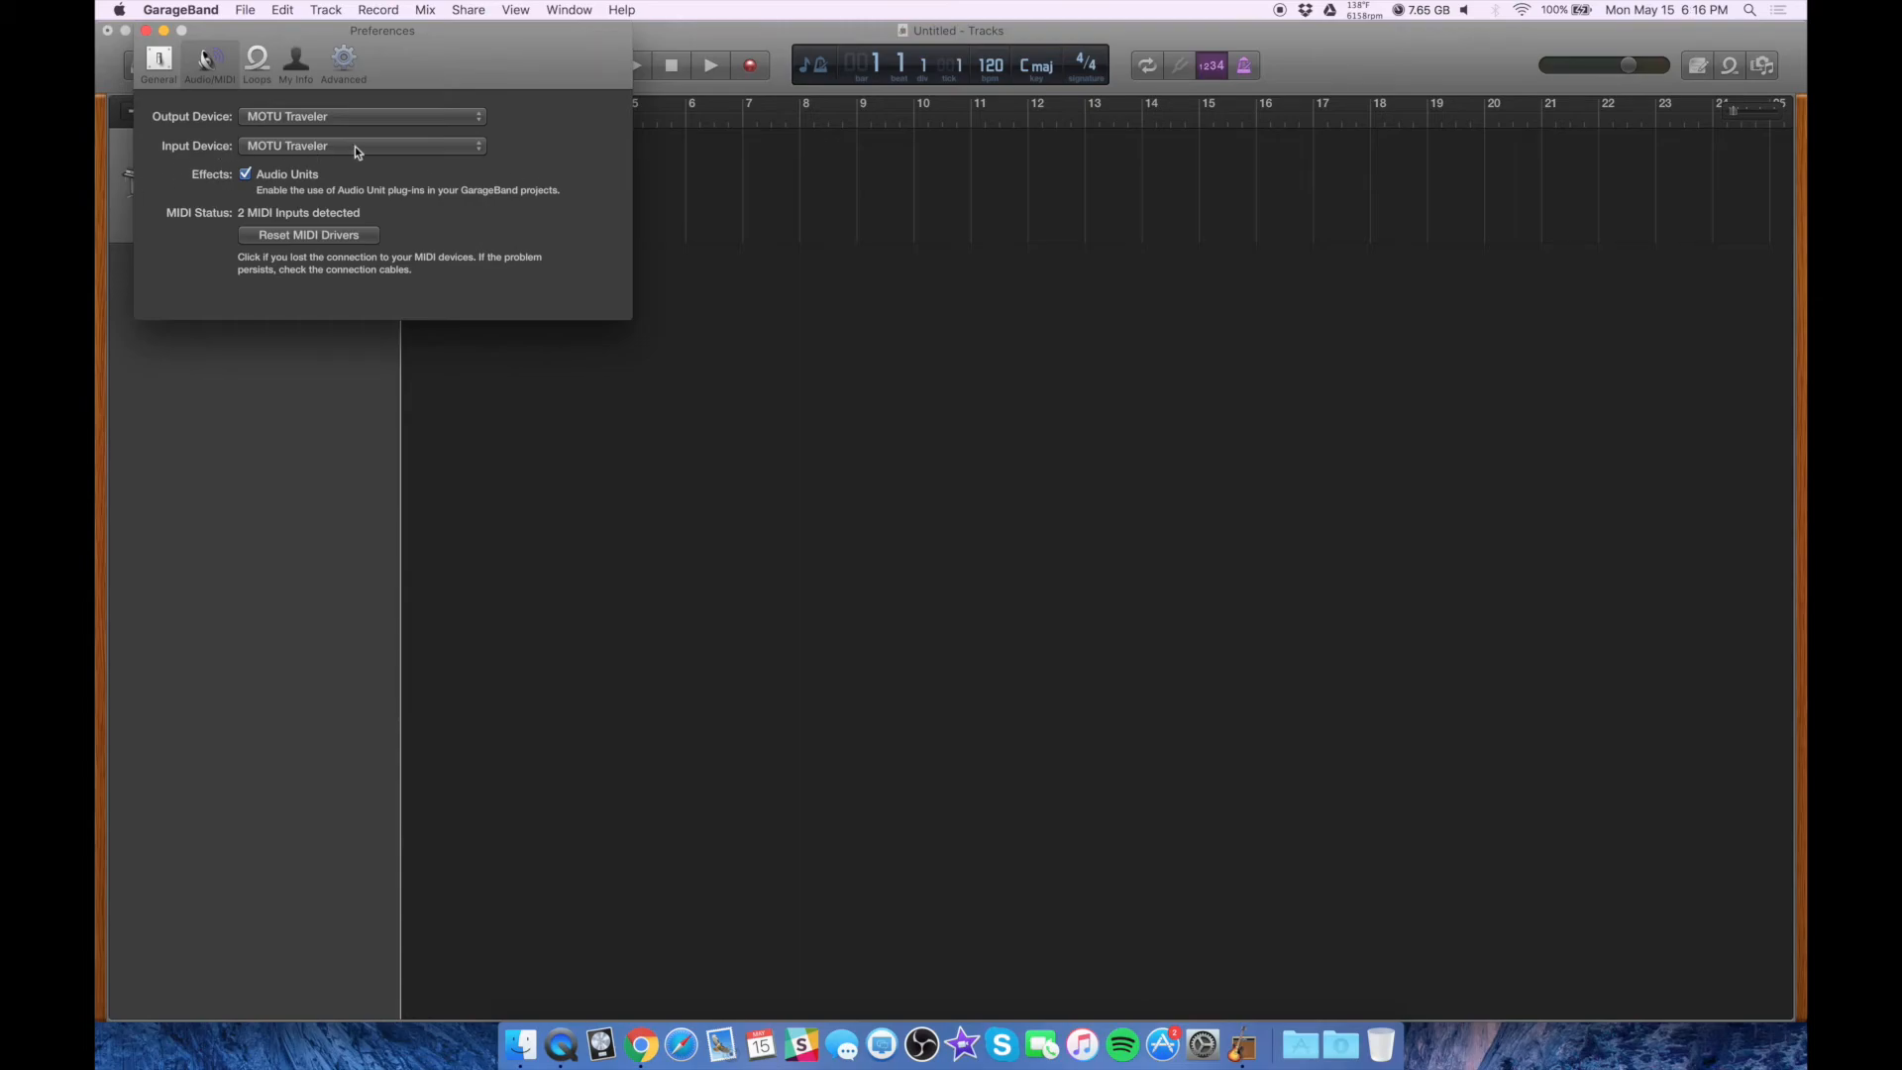
left_click(465, 150)
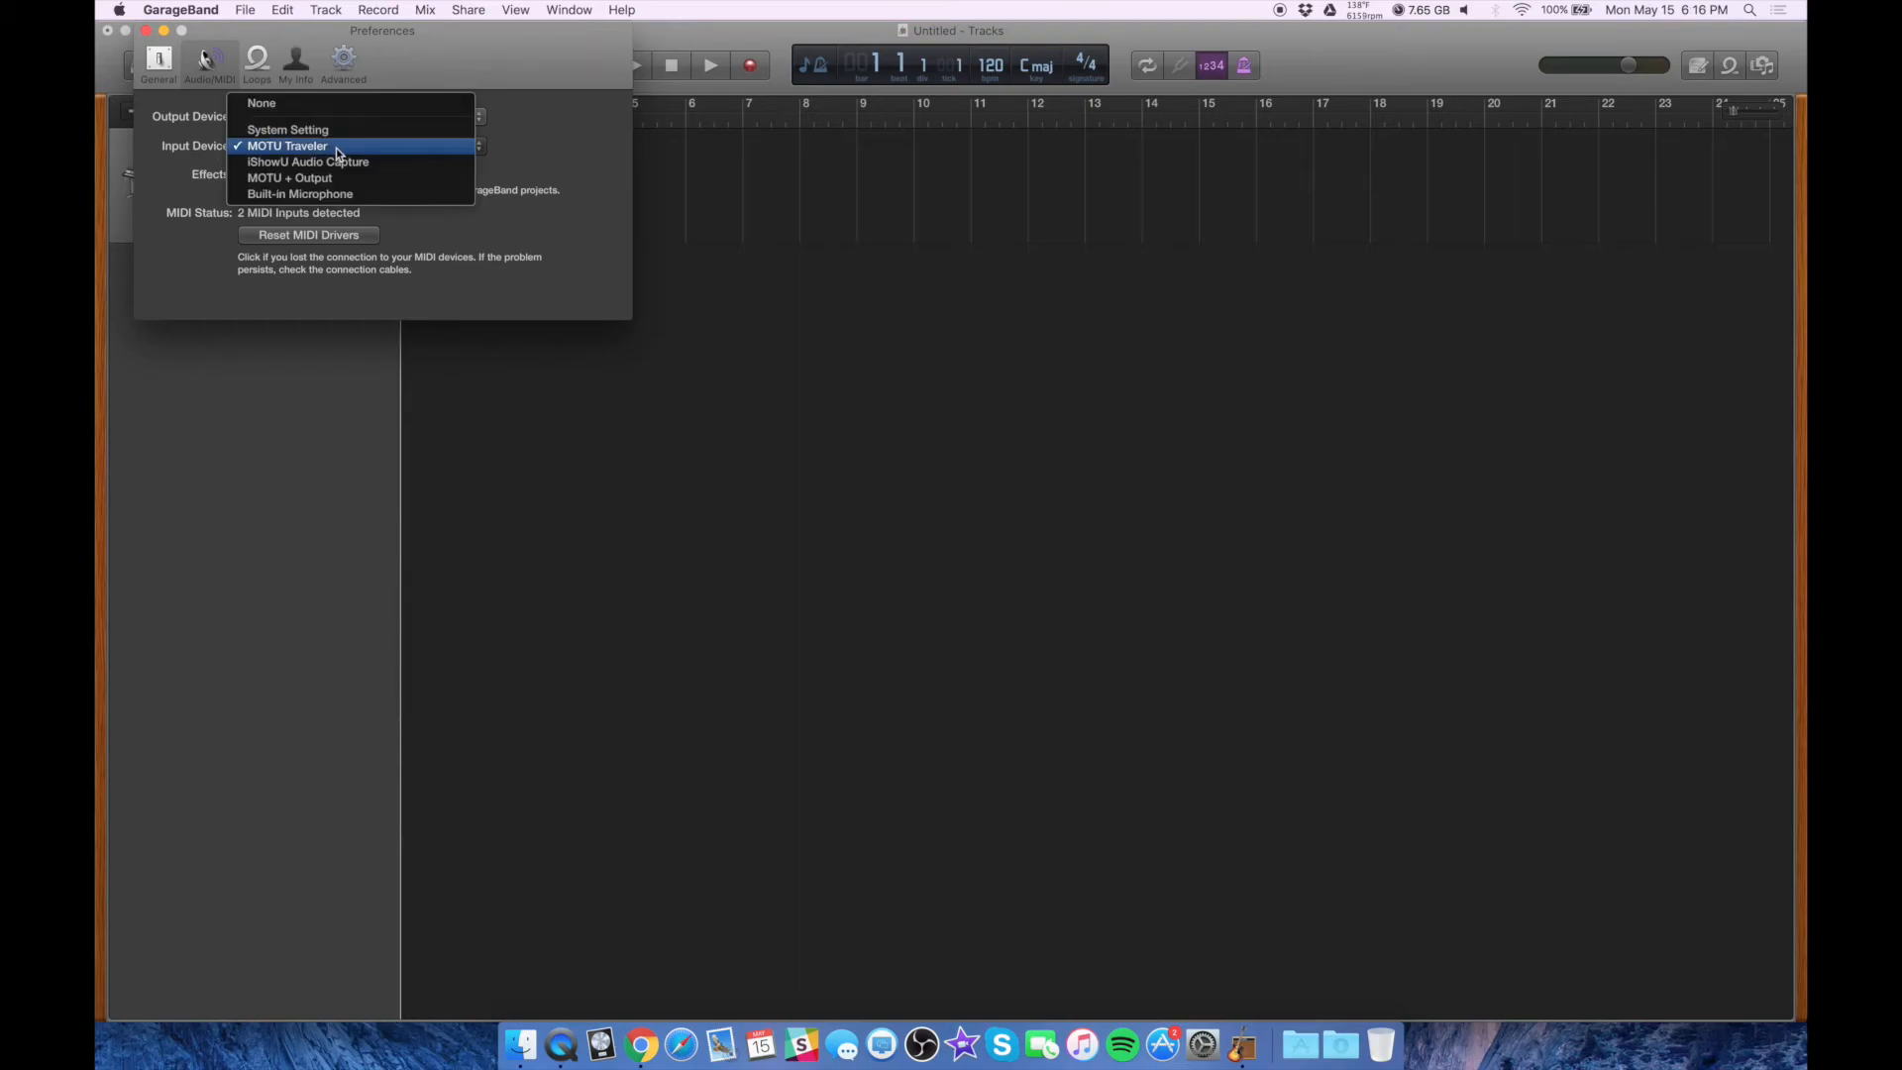
left_click(535, 124)
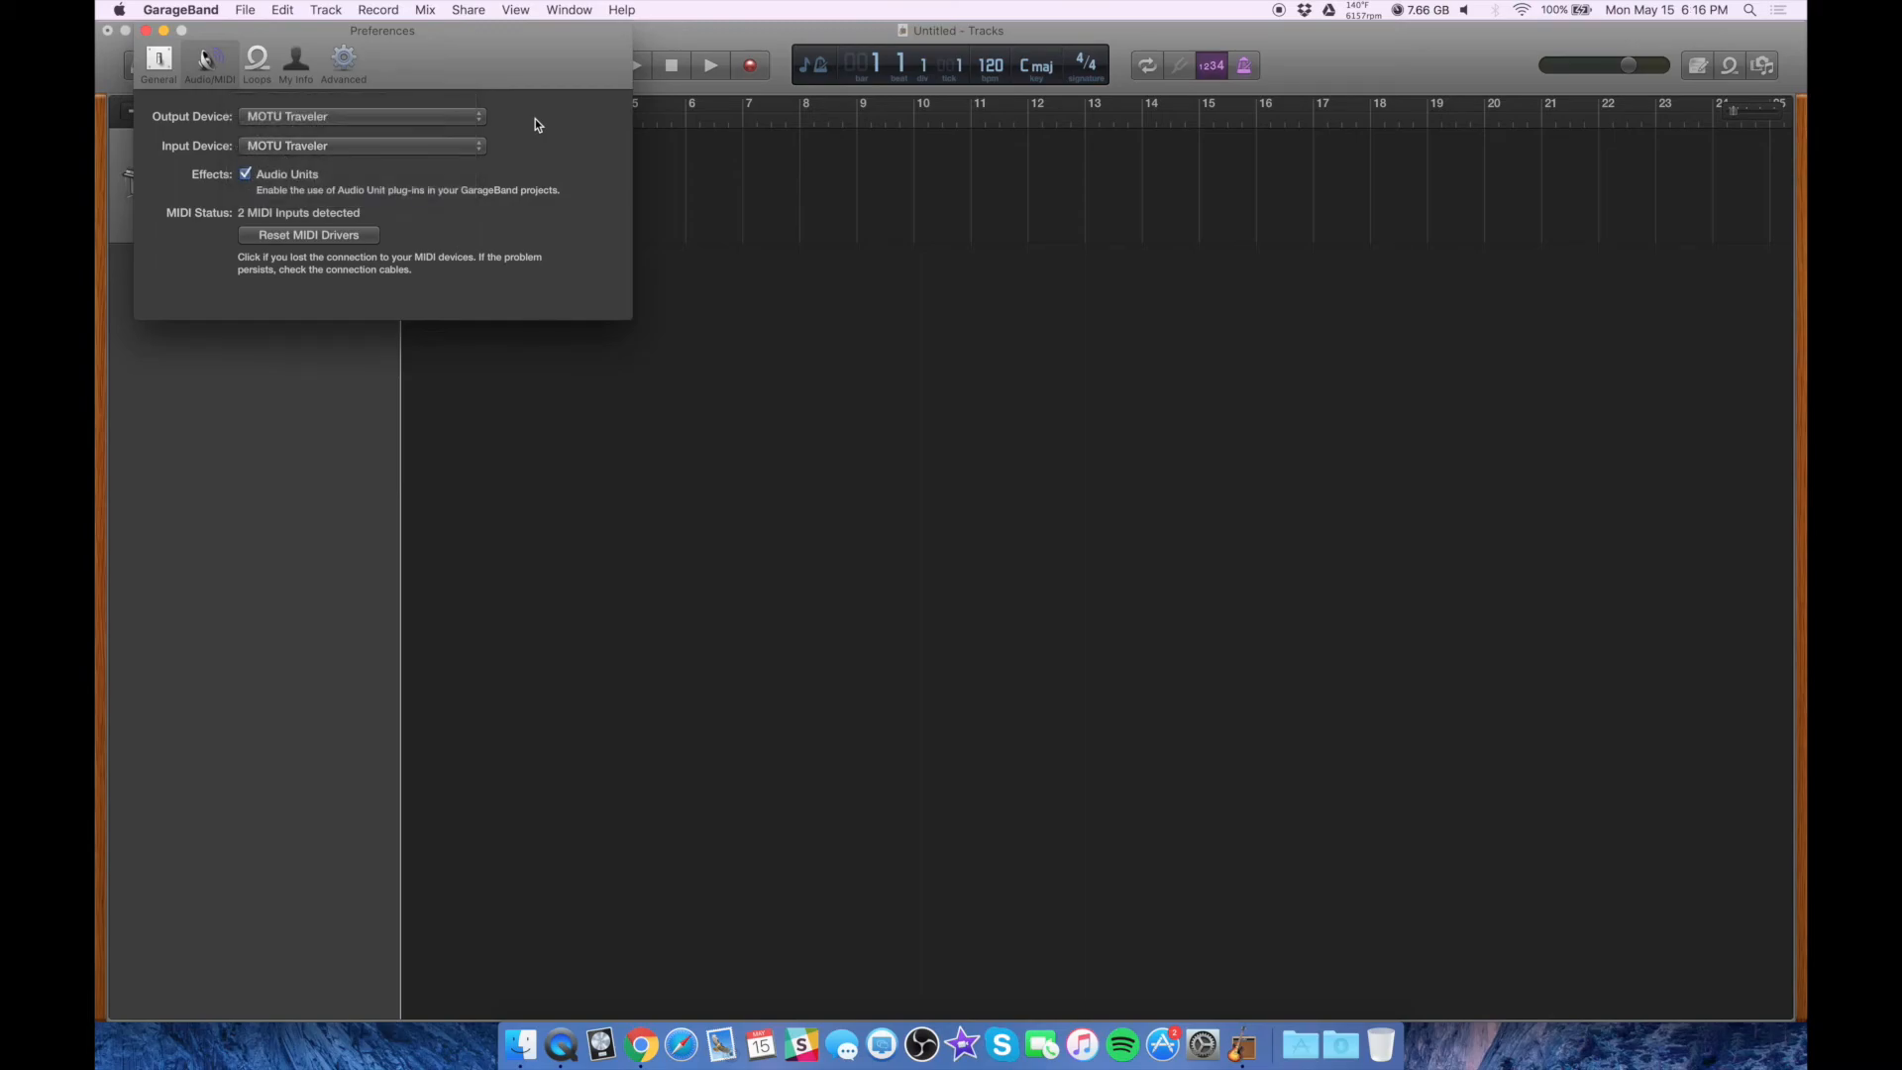
left_click(316, 123)
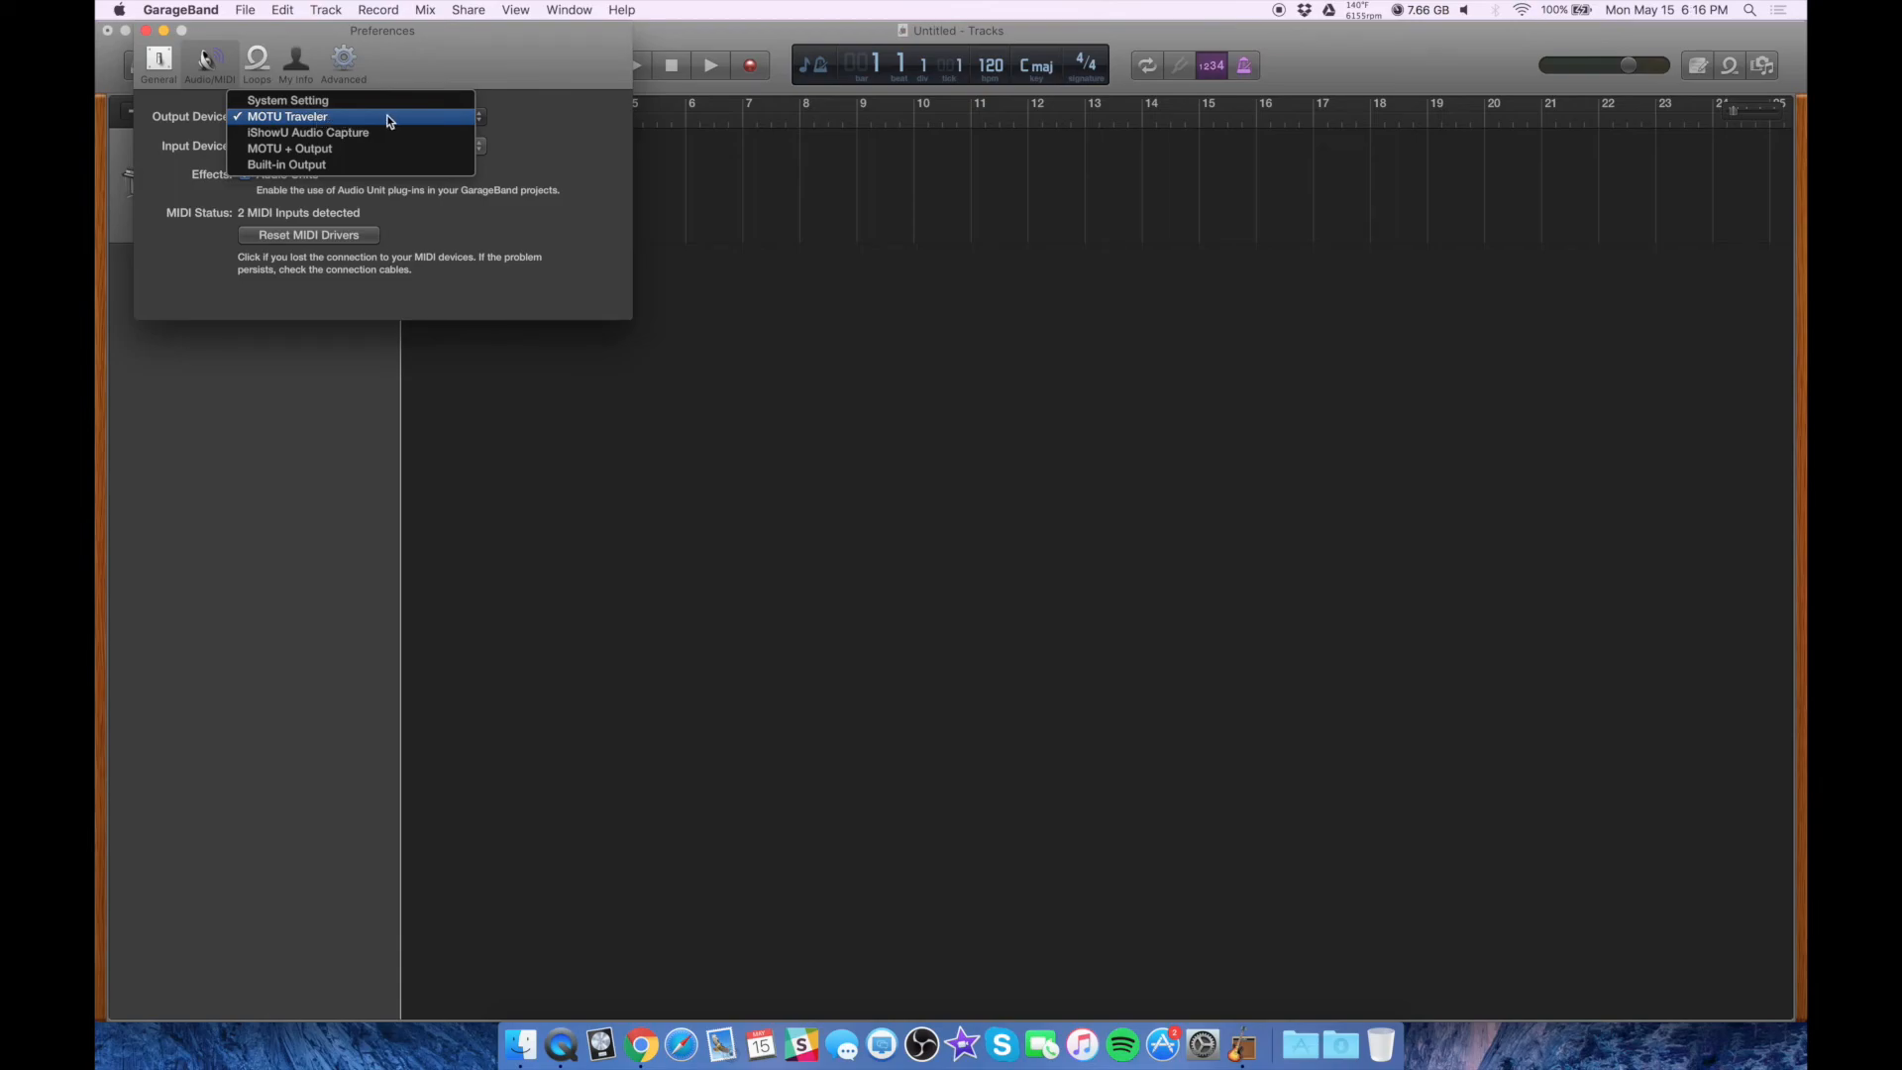
left_click(527, 119)
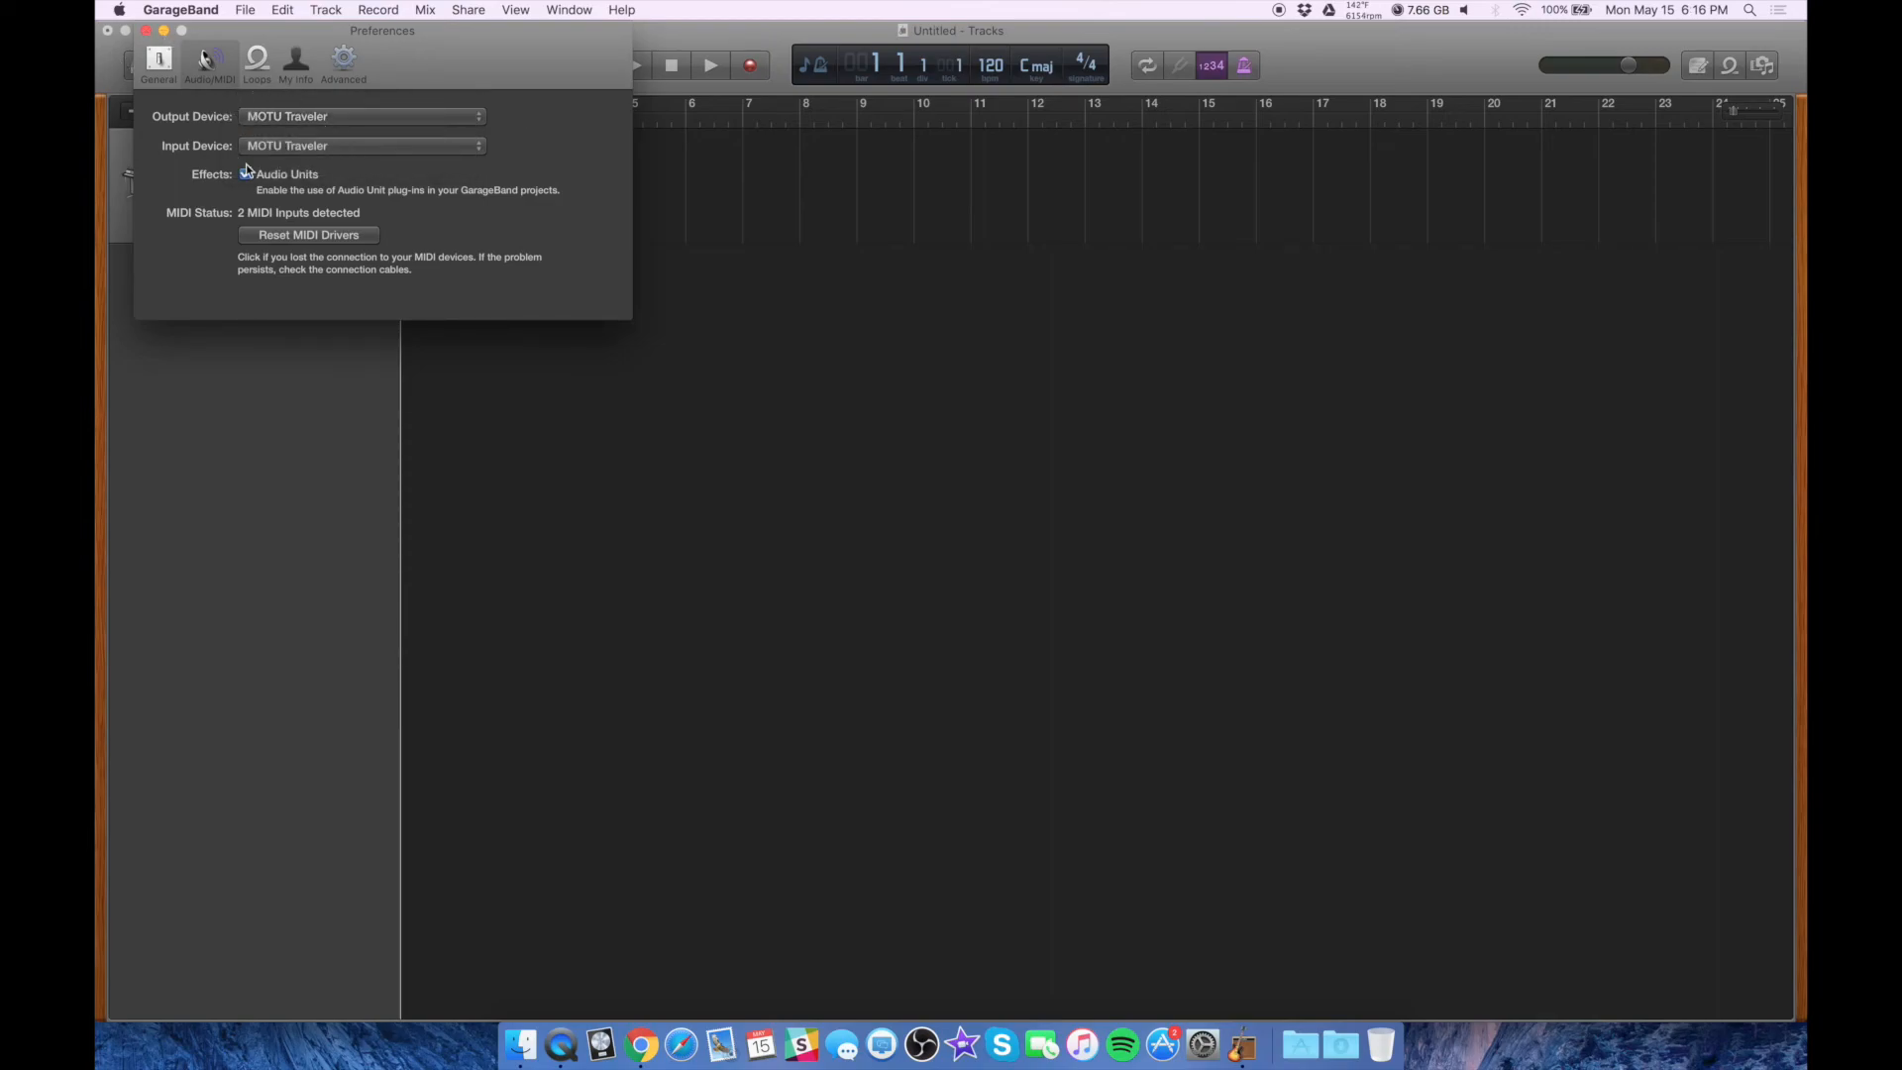
left_click(147, 33)
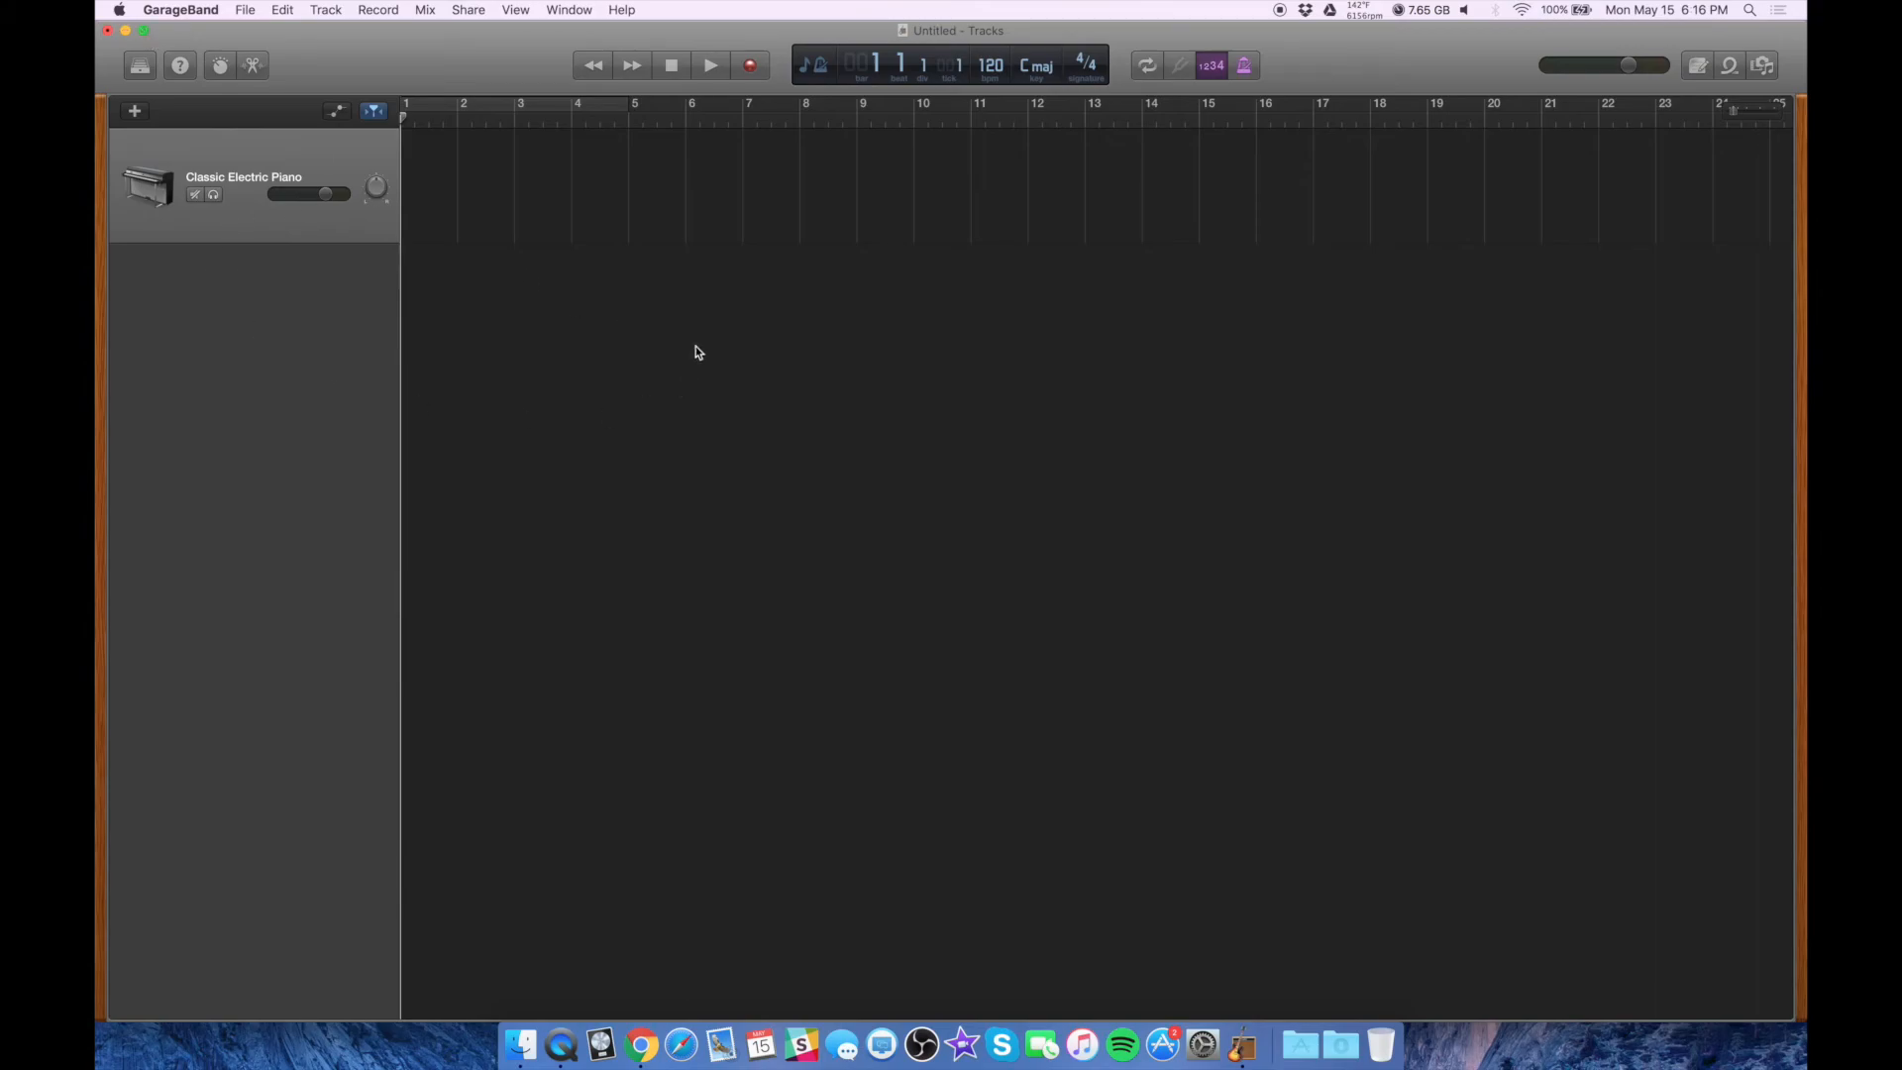
Add two audio tracks, one on Input 1 and one on Input 2
left_click(136, 112)
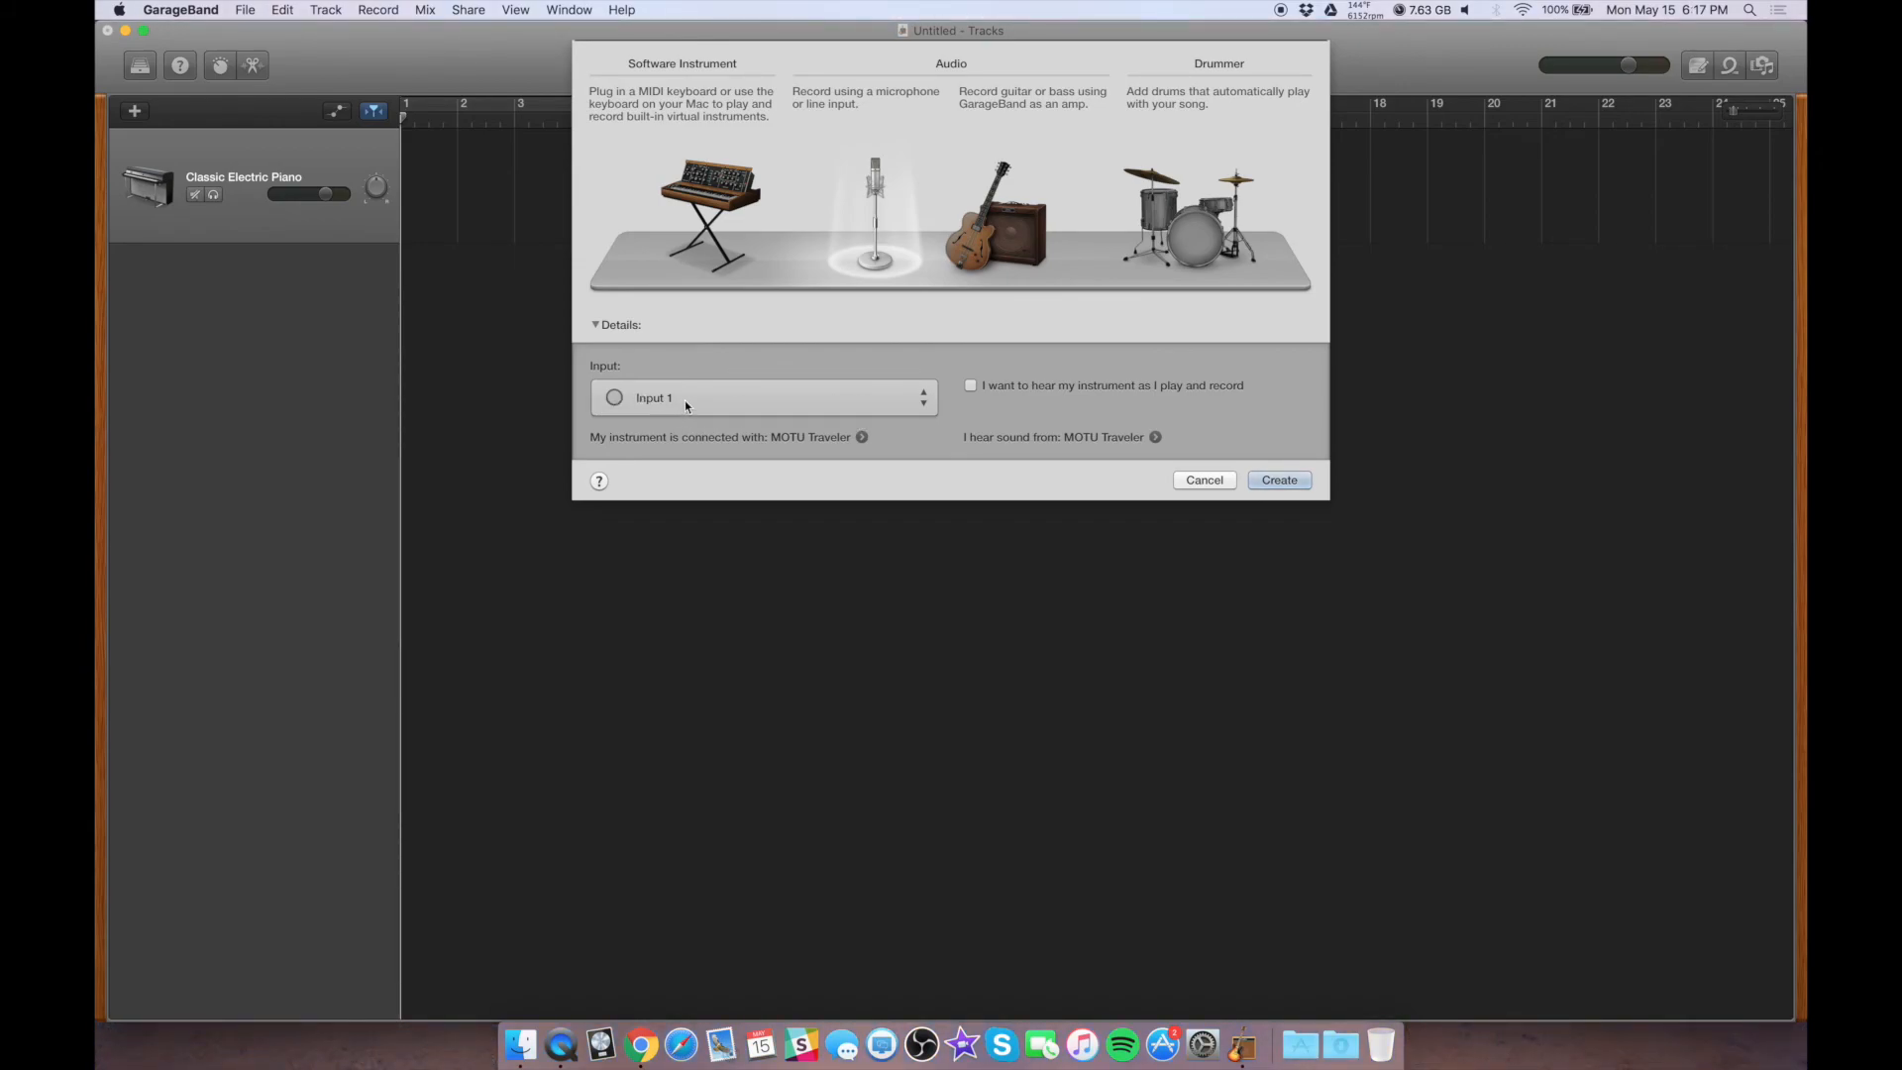
left_click(1287, 481)
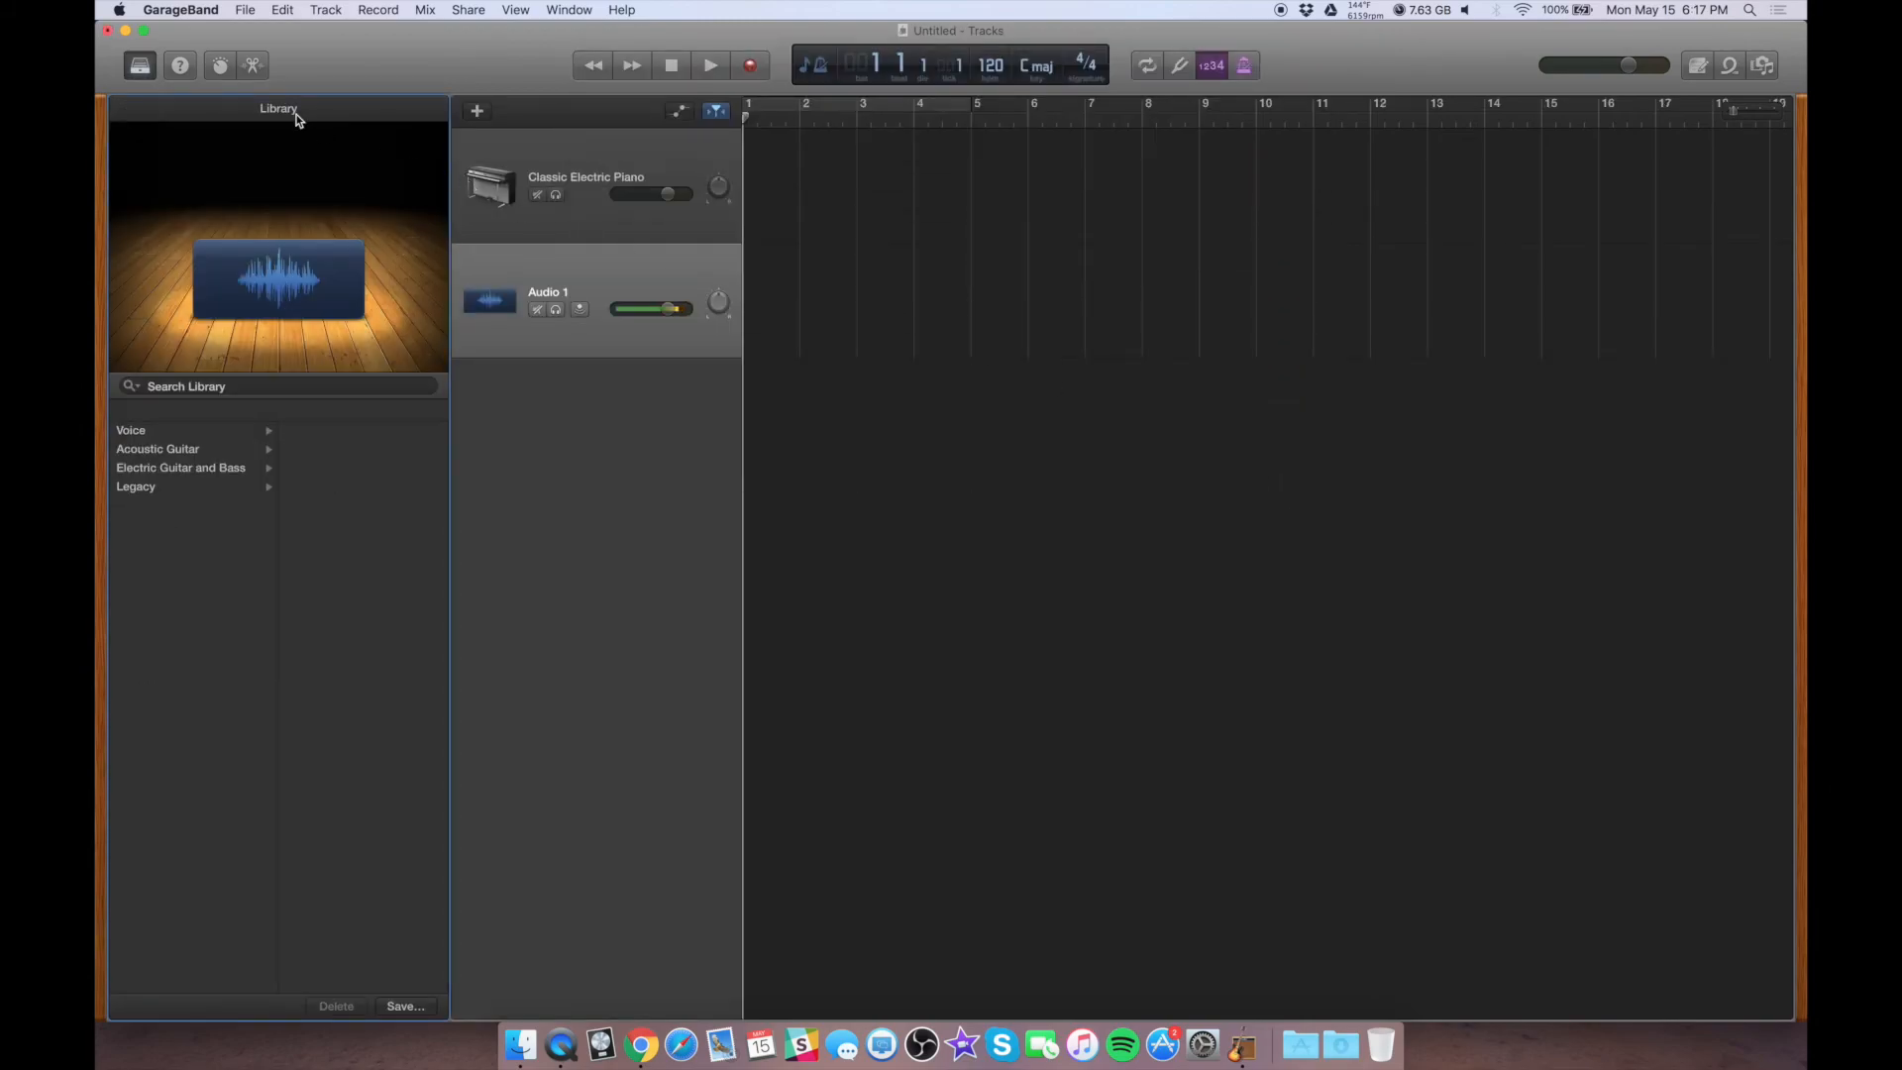
left_click(477, 111)
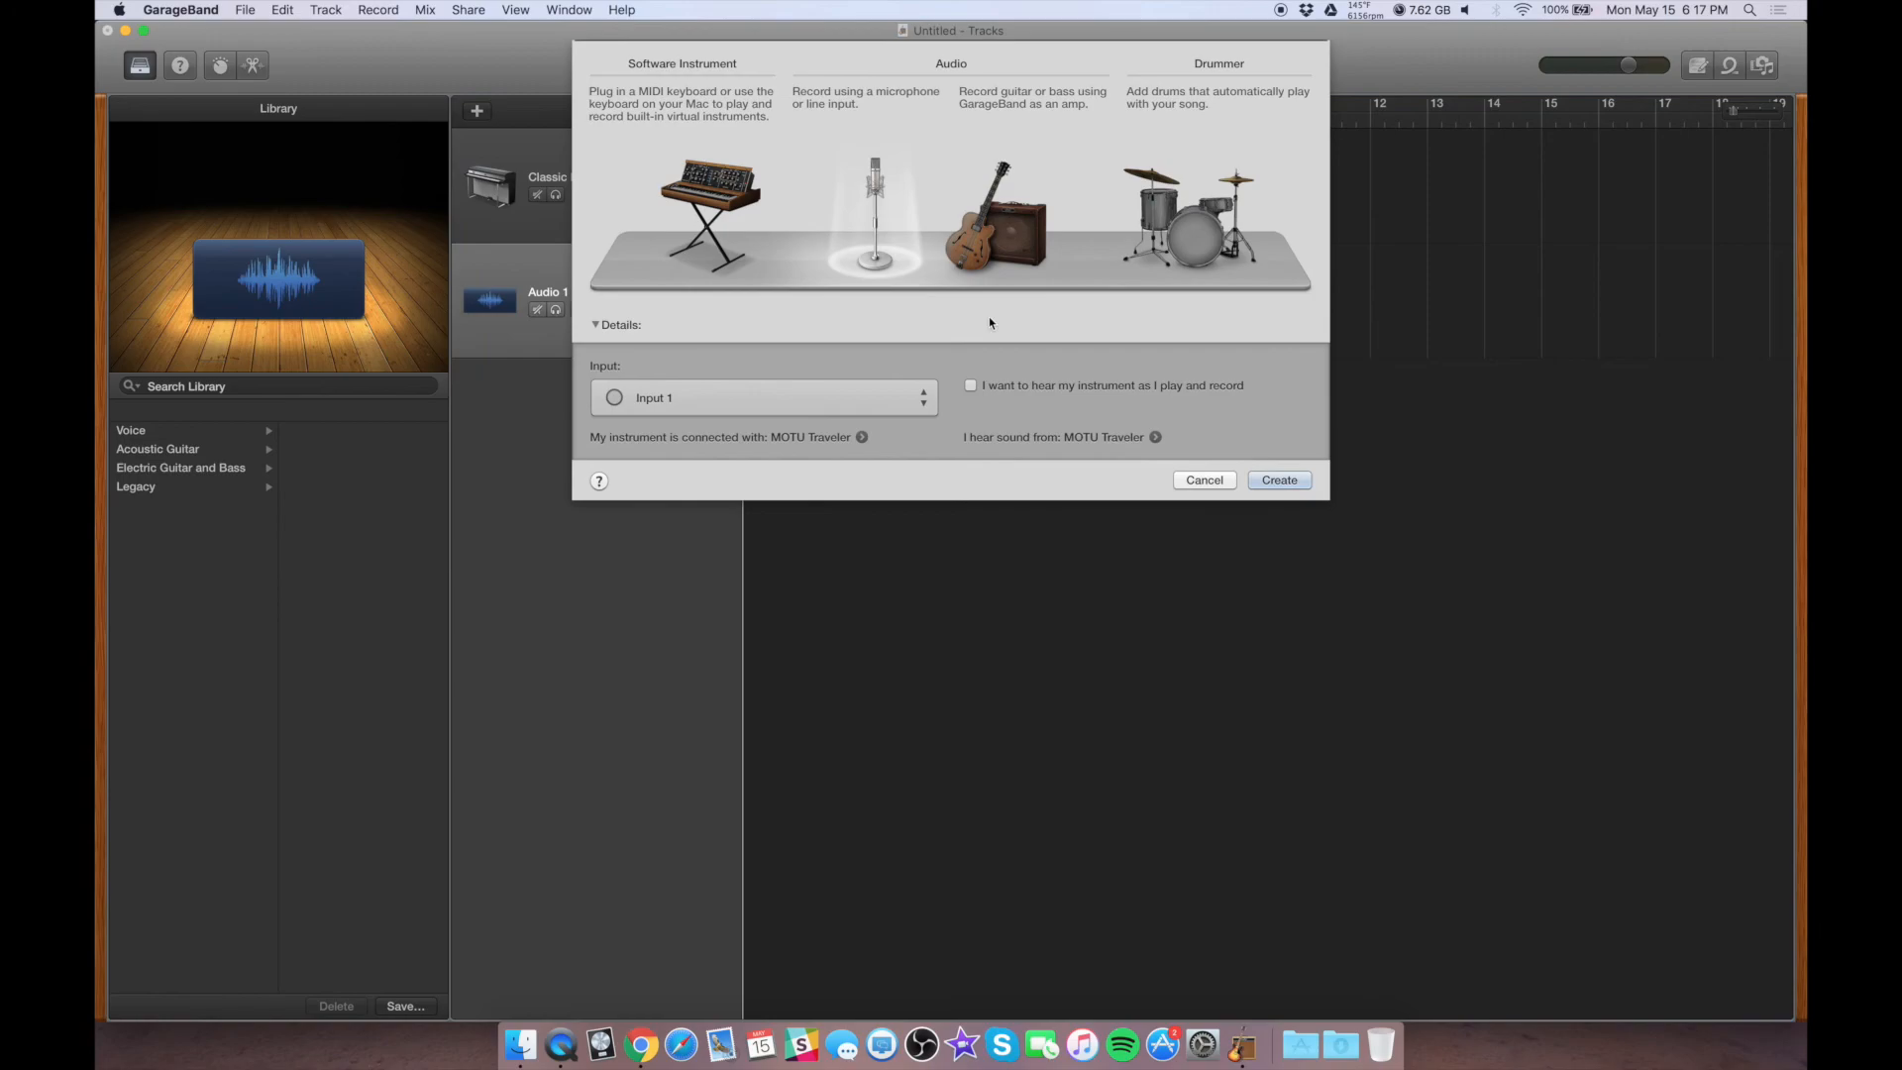
left_click(760, 408)
left_click(735, 426)
left_click(1263, 485)
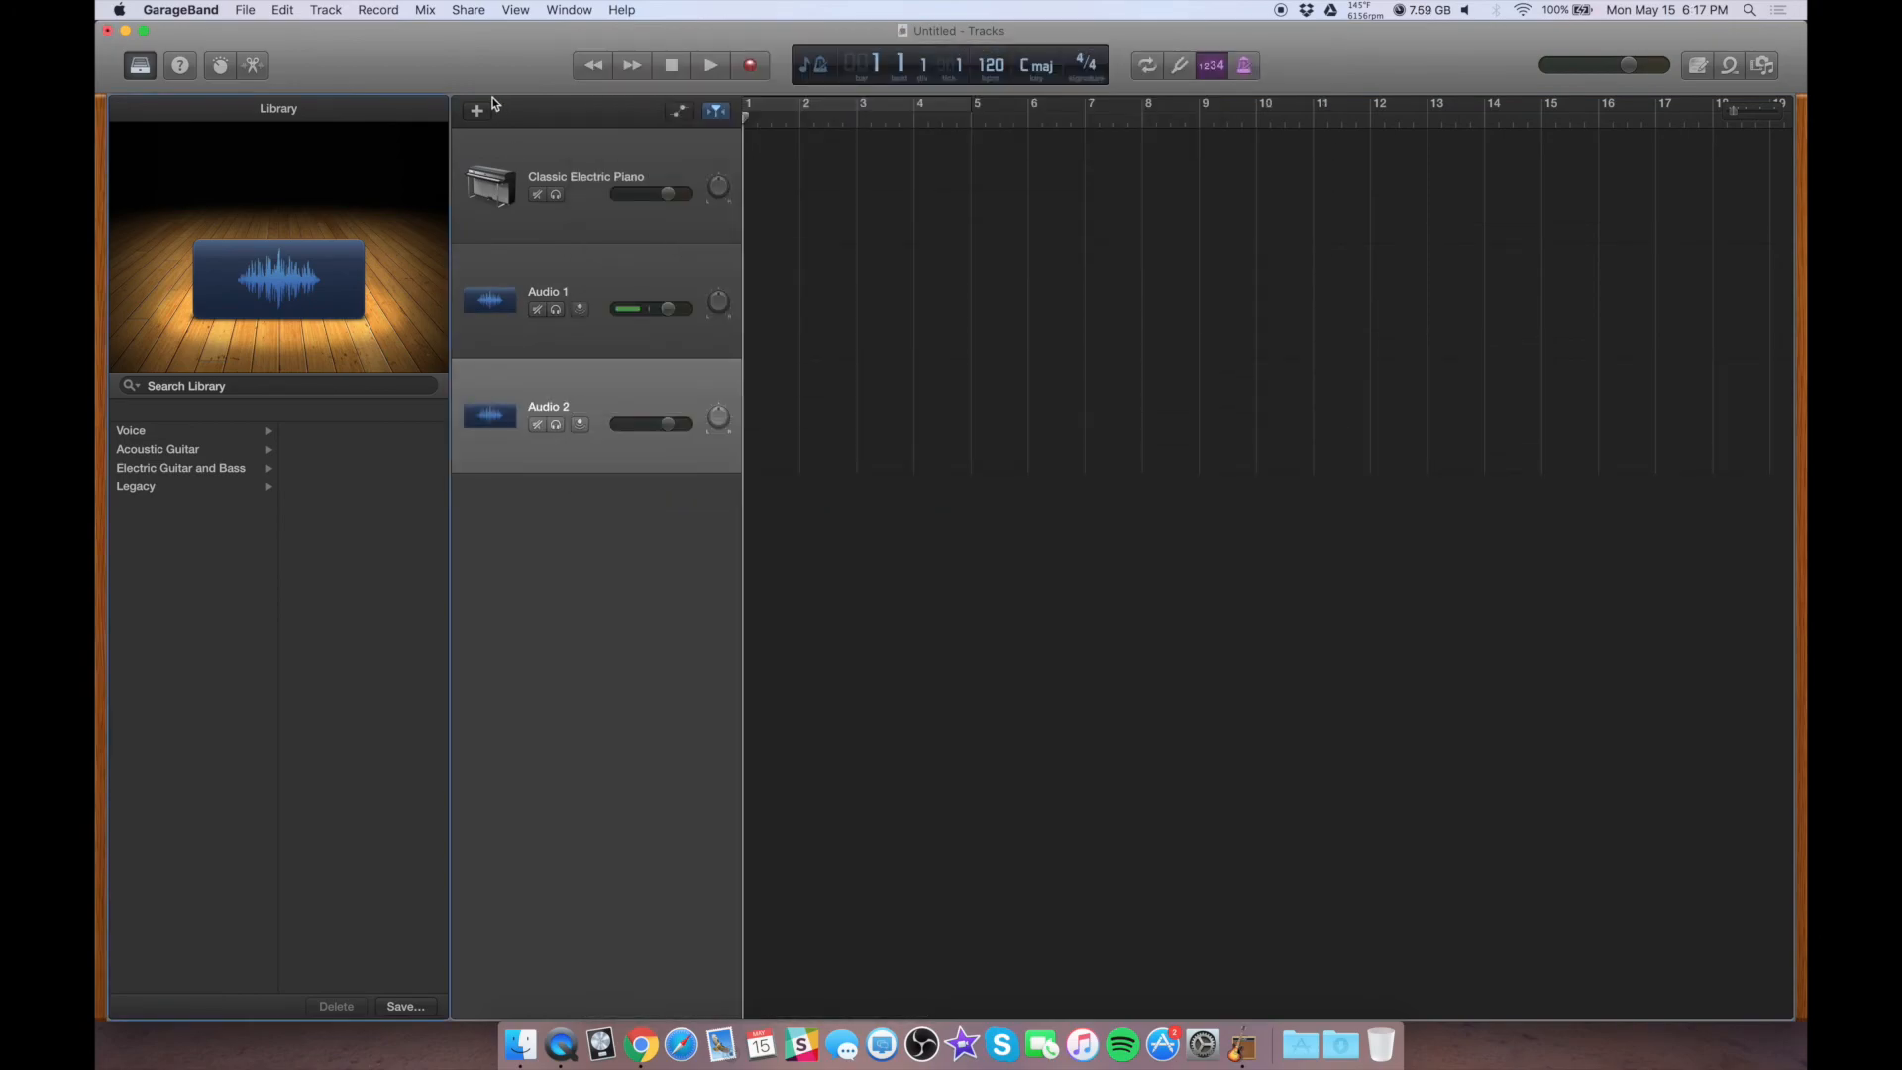
Add two more audio tracks, assigning Input 3 and Input 4
left_click(479, 111)
left_click(717, 407)
left_click(715, 432)
left_click(1279, 479)
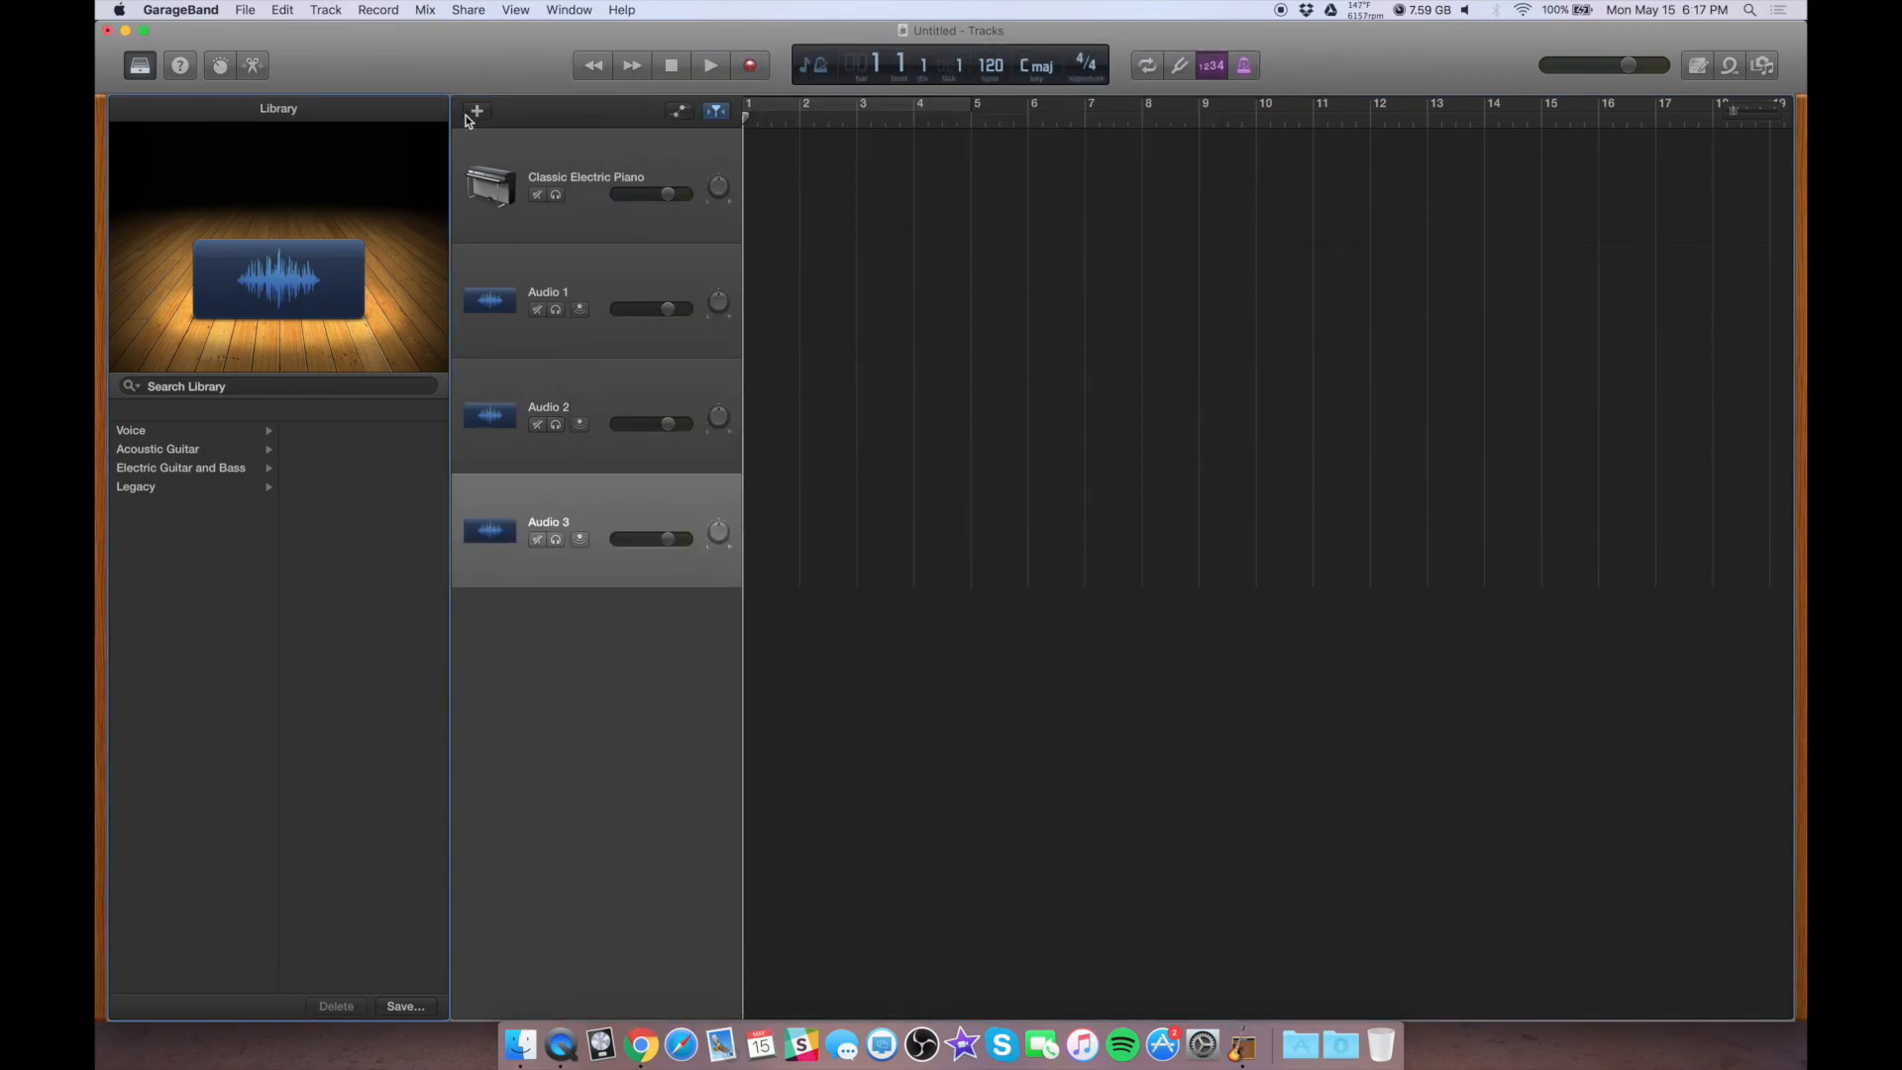
left_click(478, 111)
left_click(717, 397)
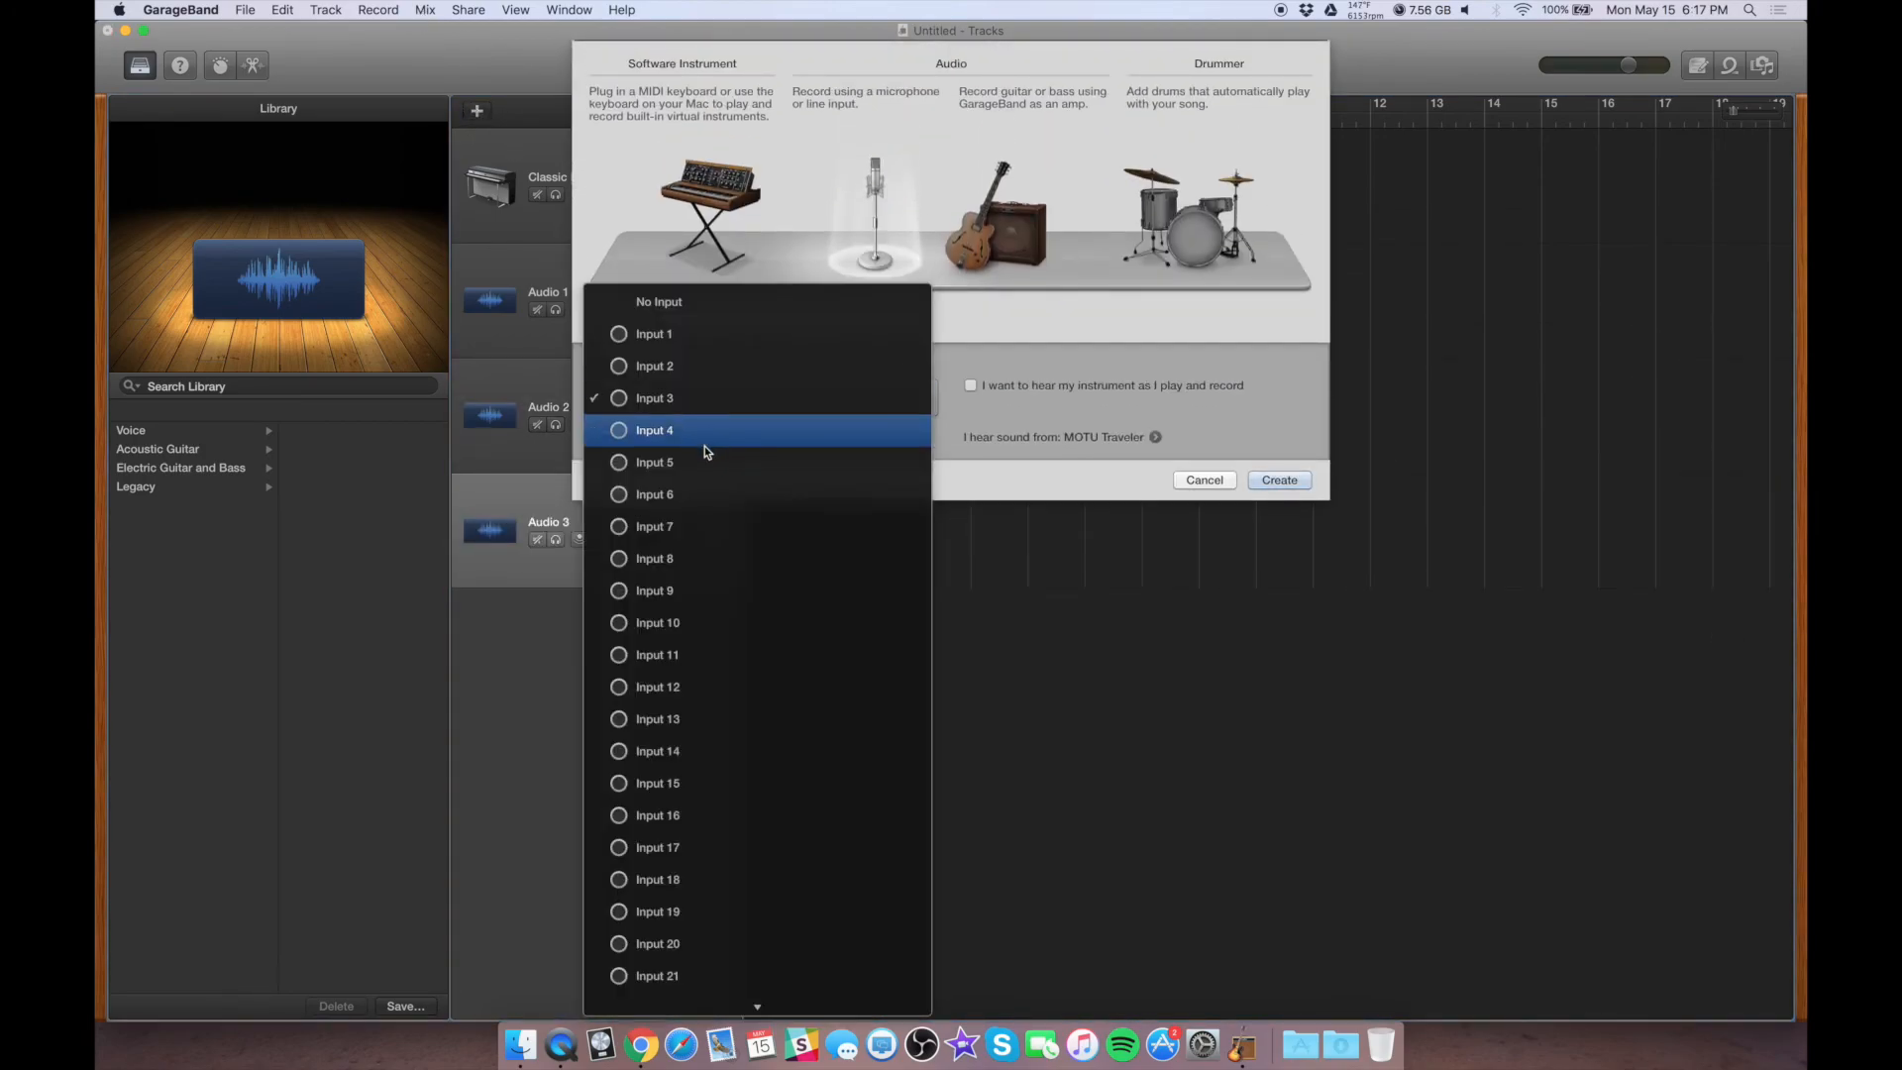
left_click(704, 443)
left_click(1269, 486)
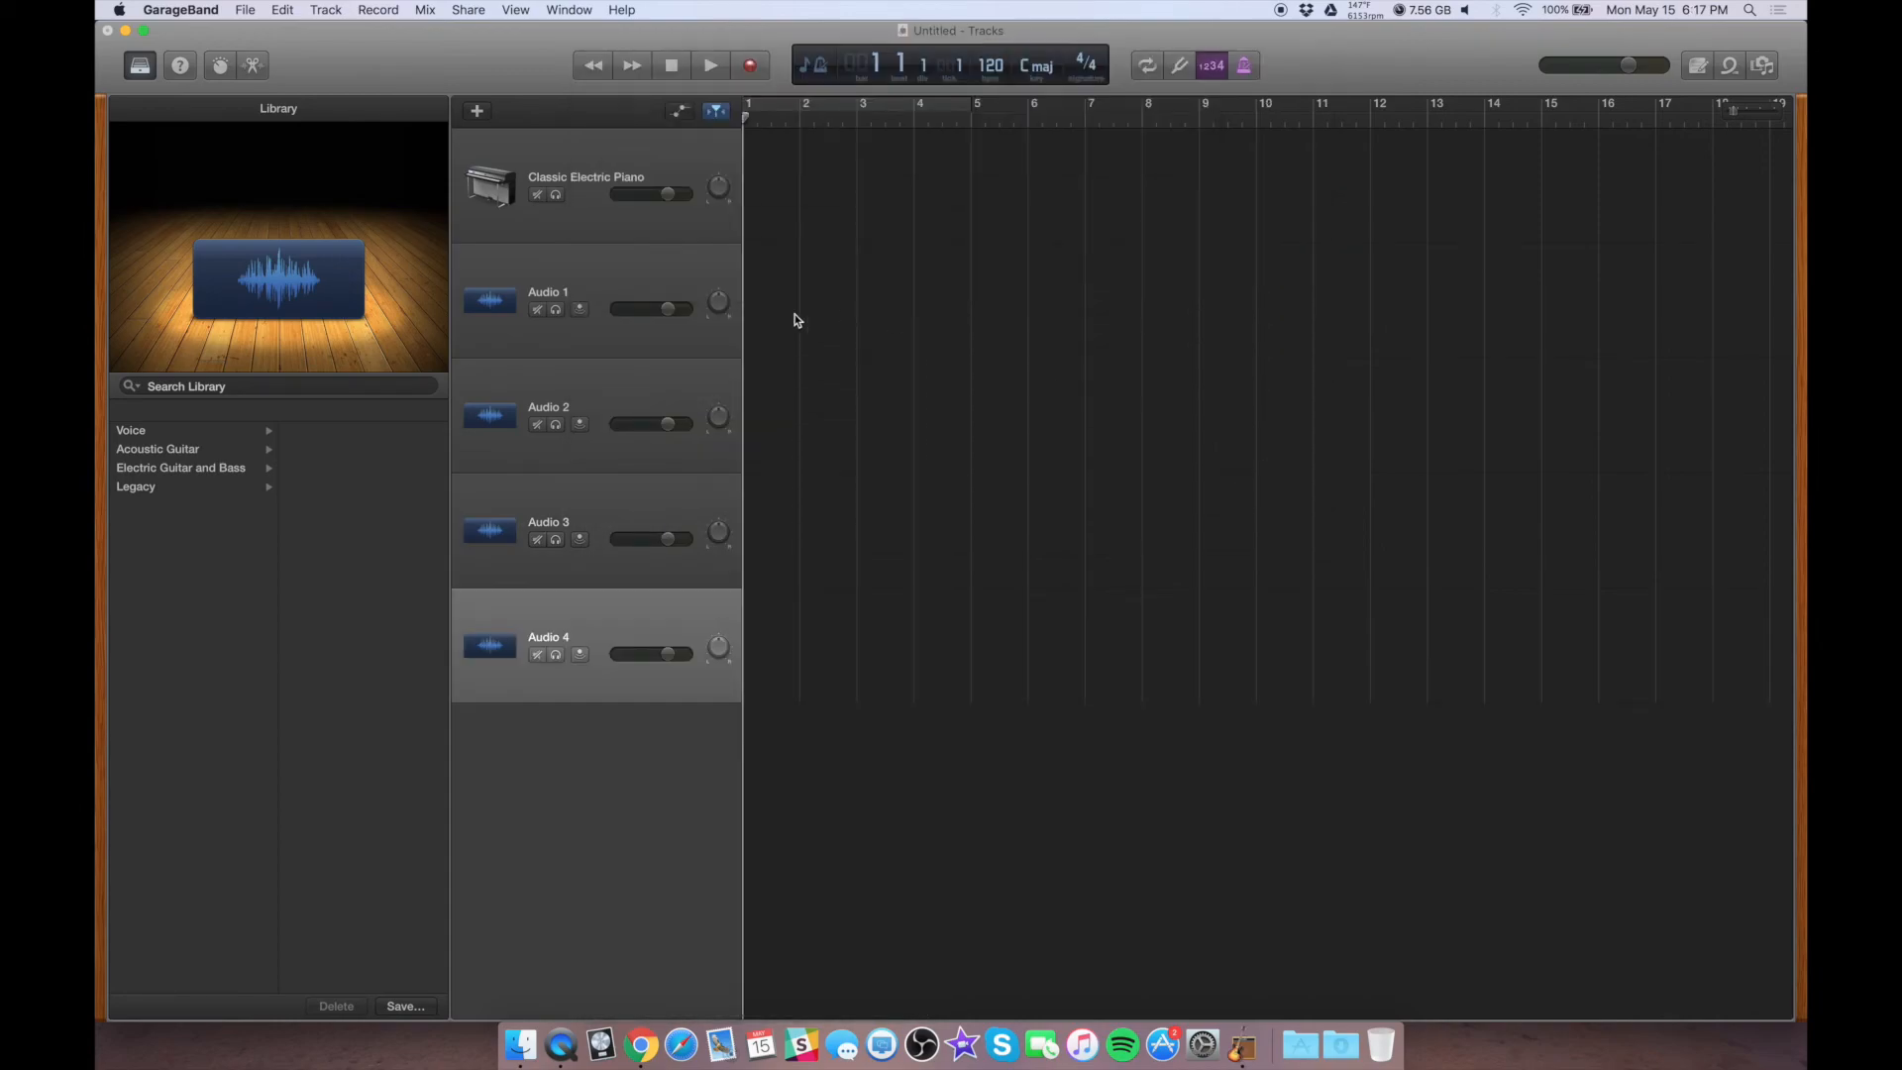
Delete the Classic Electric Piano track and close the library
left_click(578, 157)
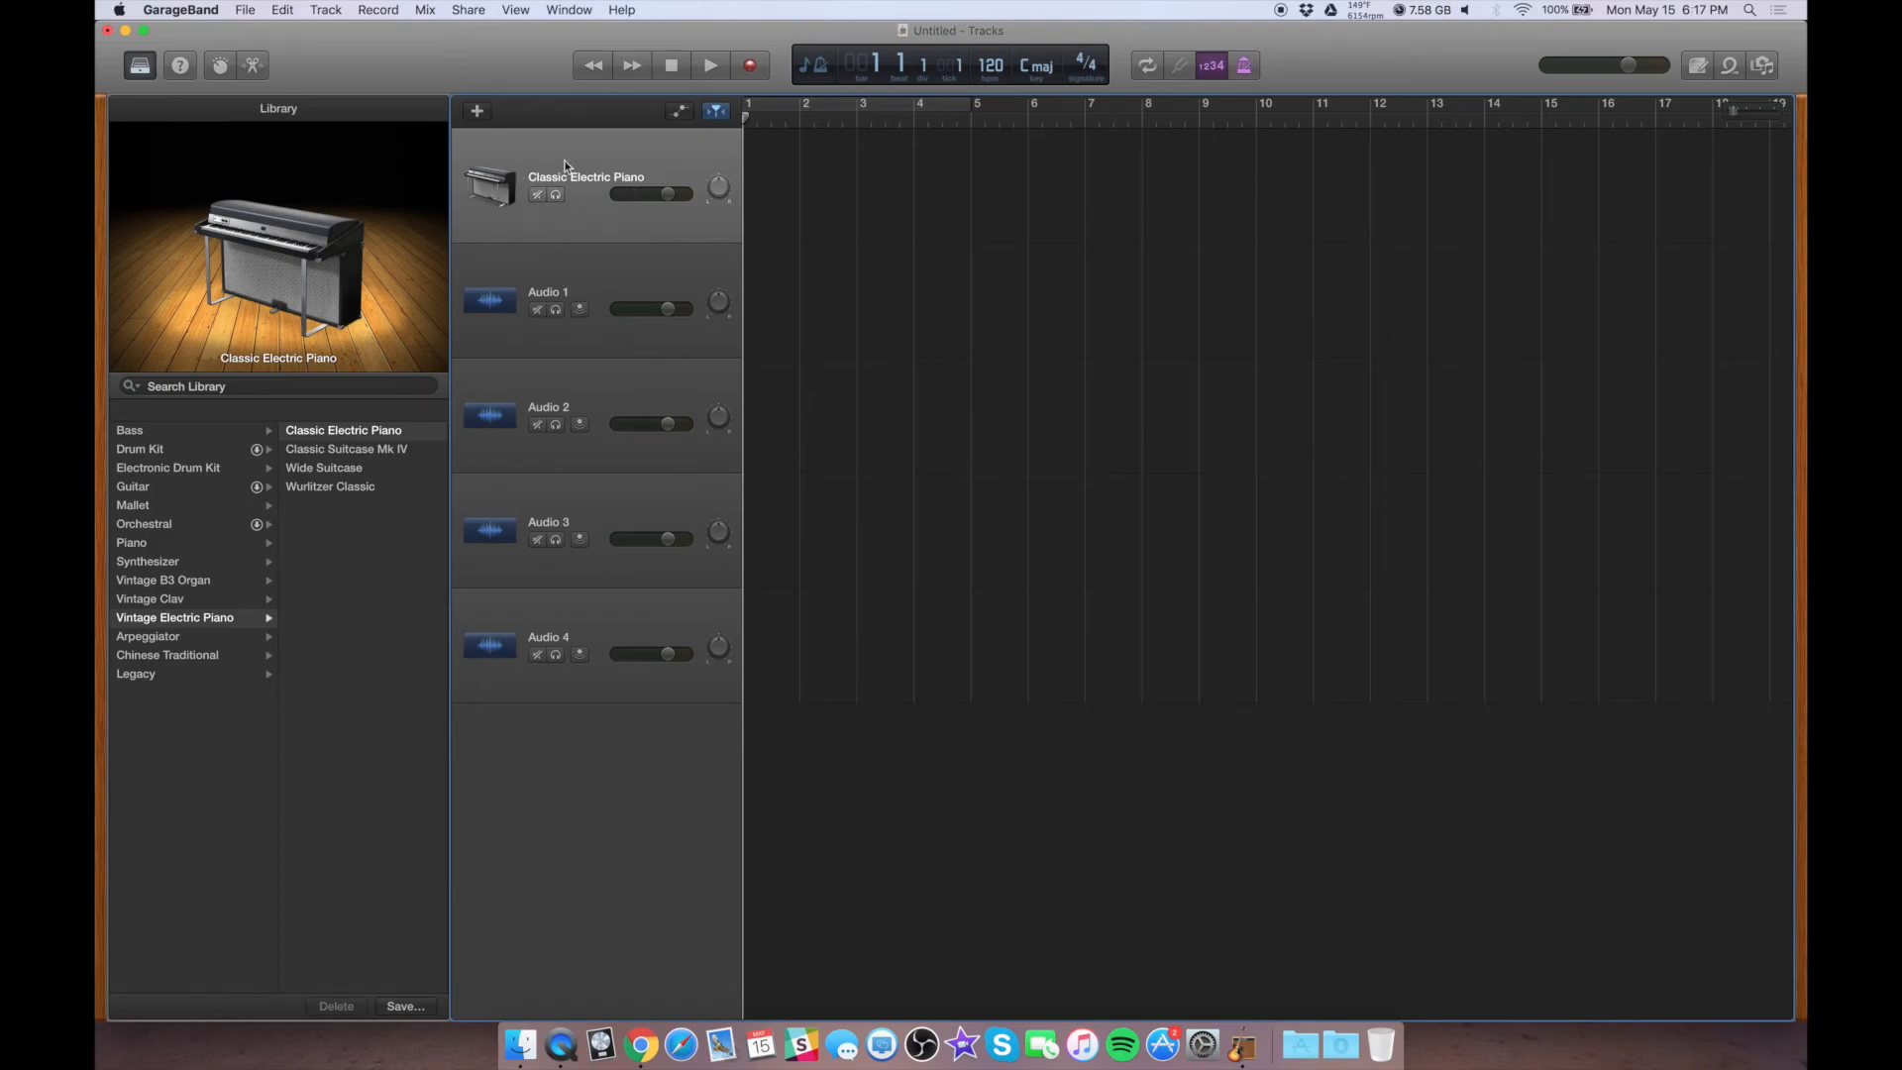
key("super+BackSpace")
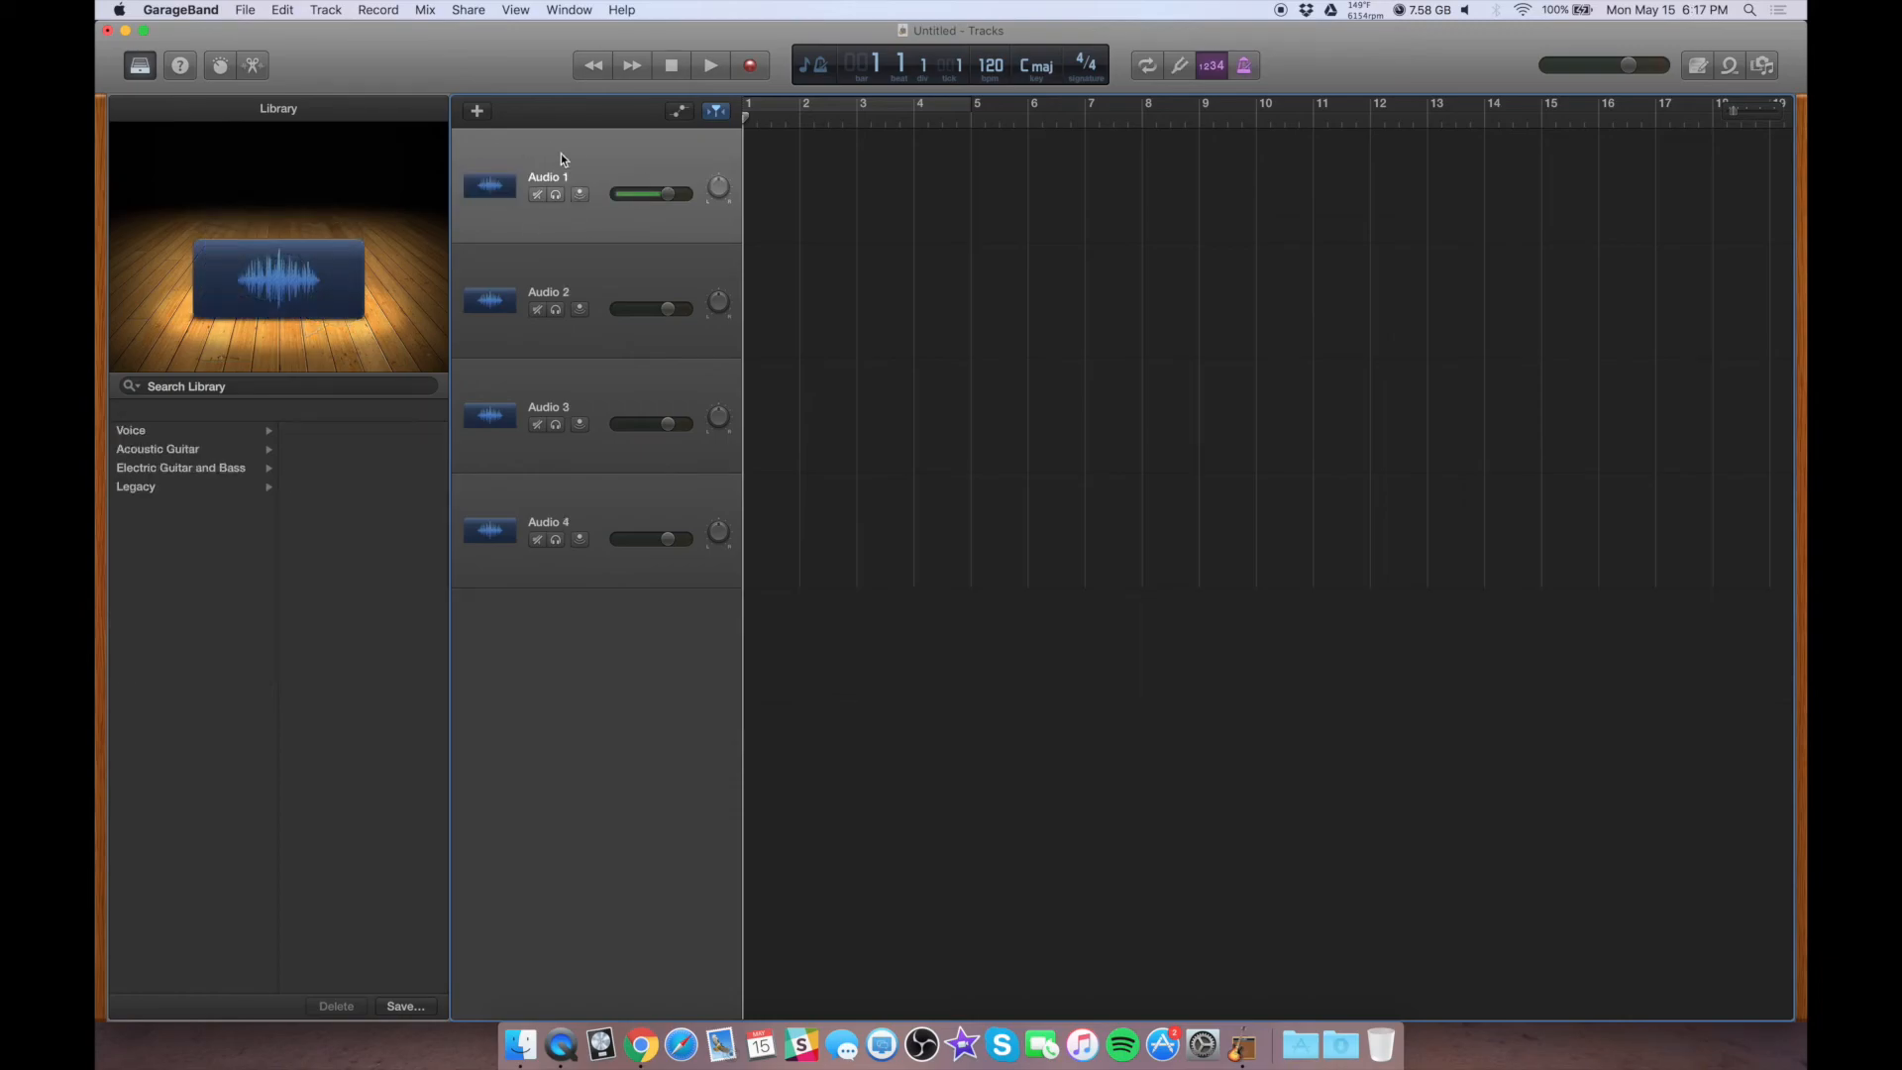
left_click(137, 69)
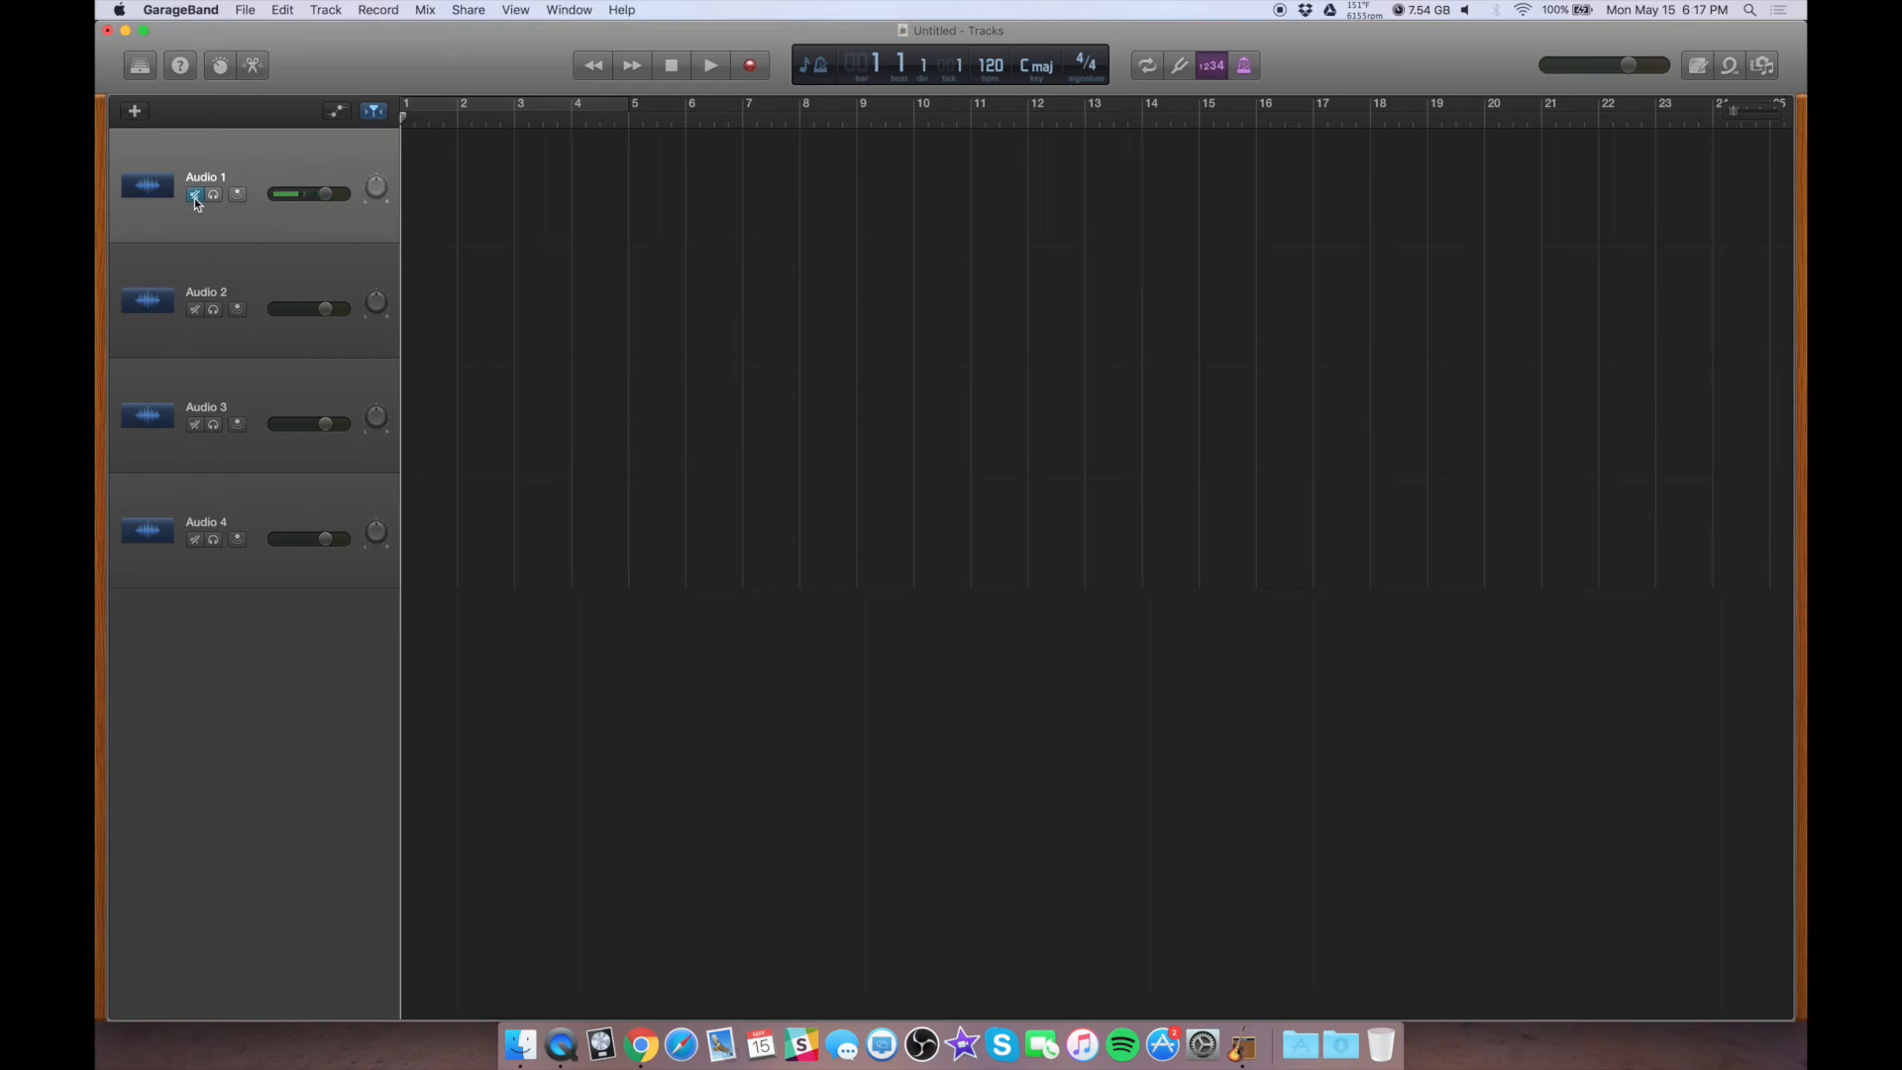
Turn on input monitoring for the audio tracks and show the record-enable buttons in the track headers
left_click(196, 309)
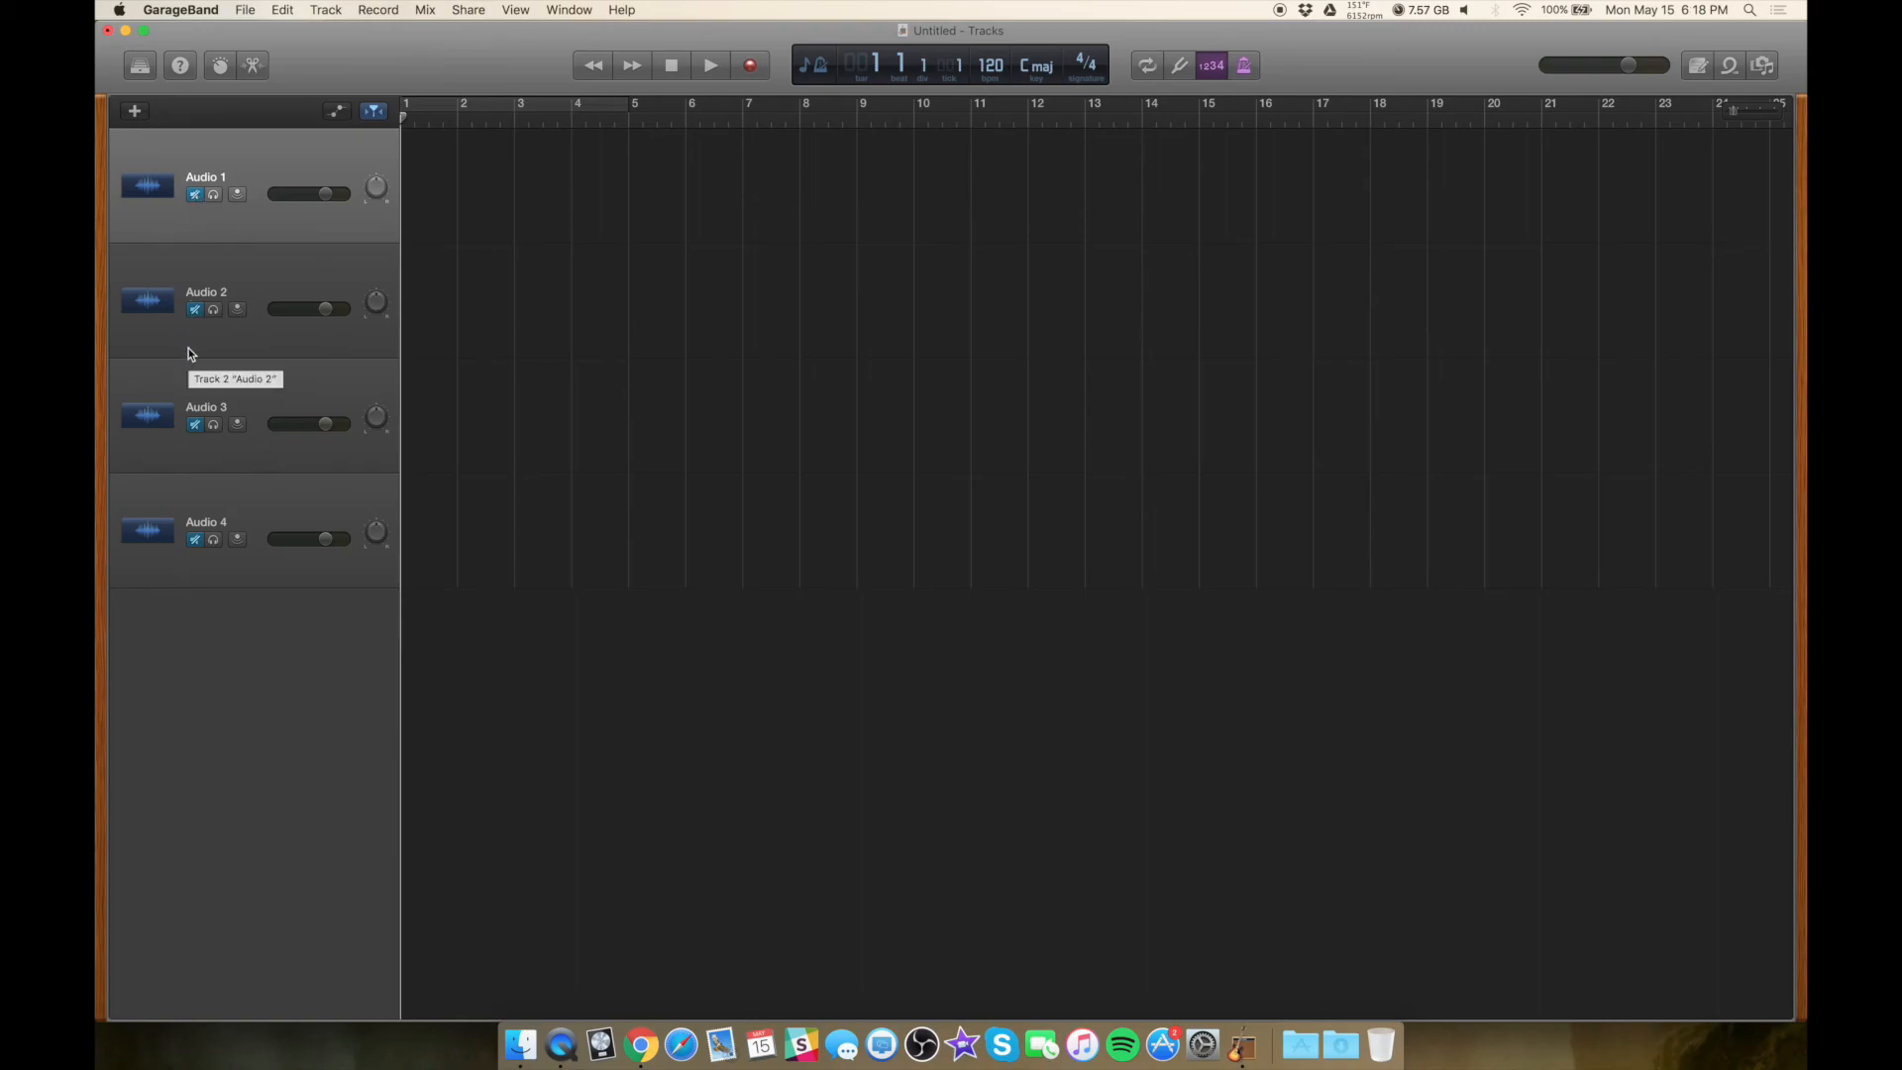
right_click(267, 172)
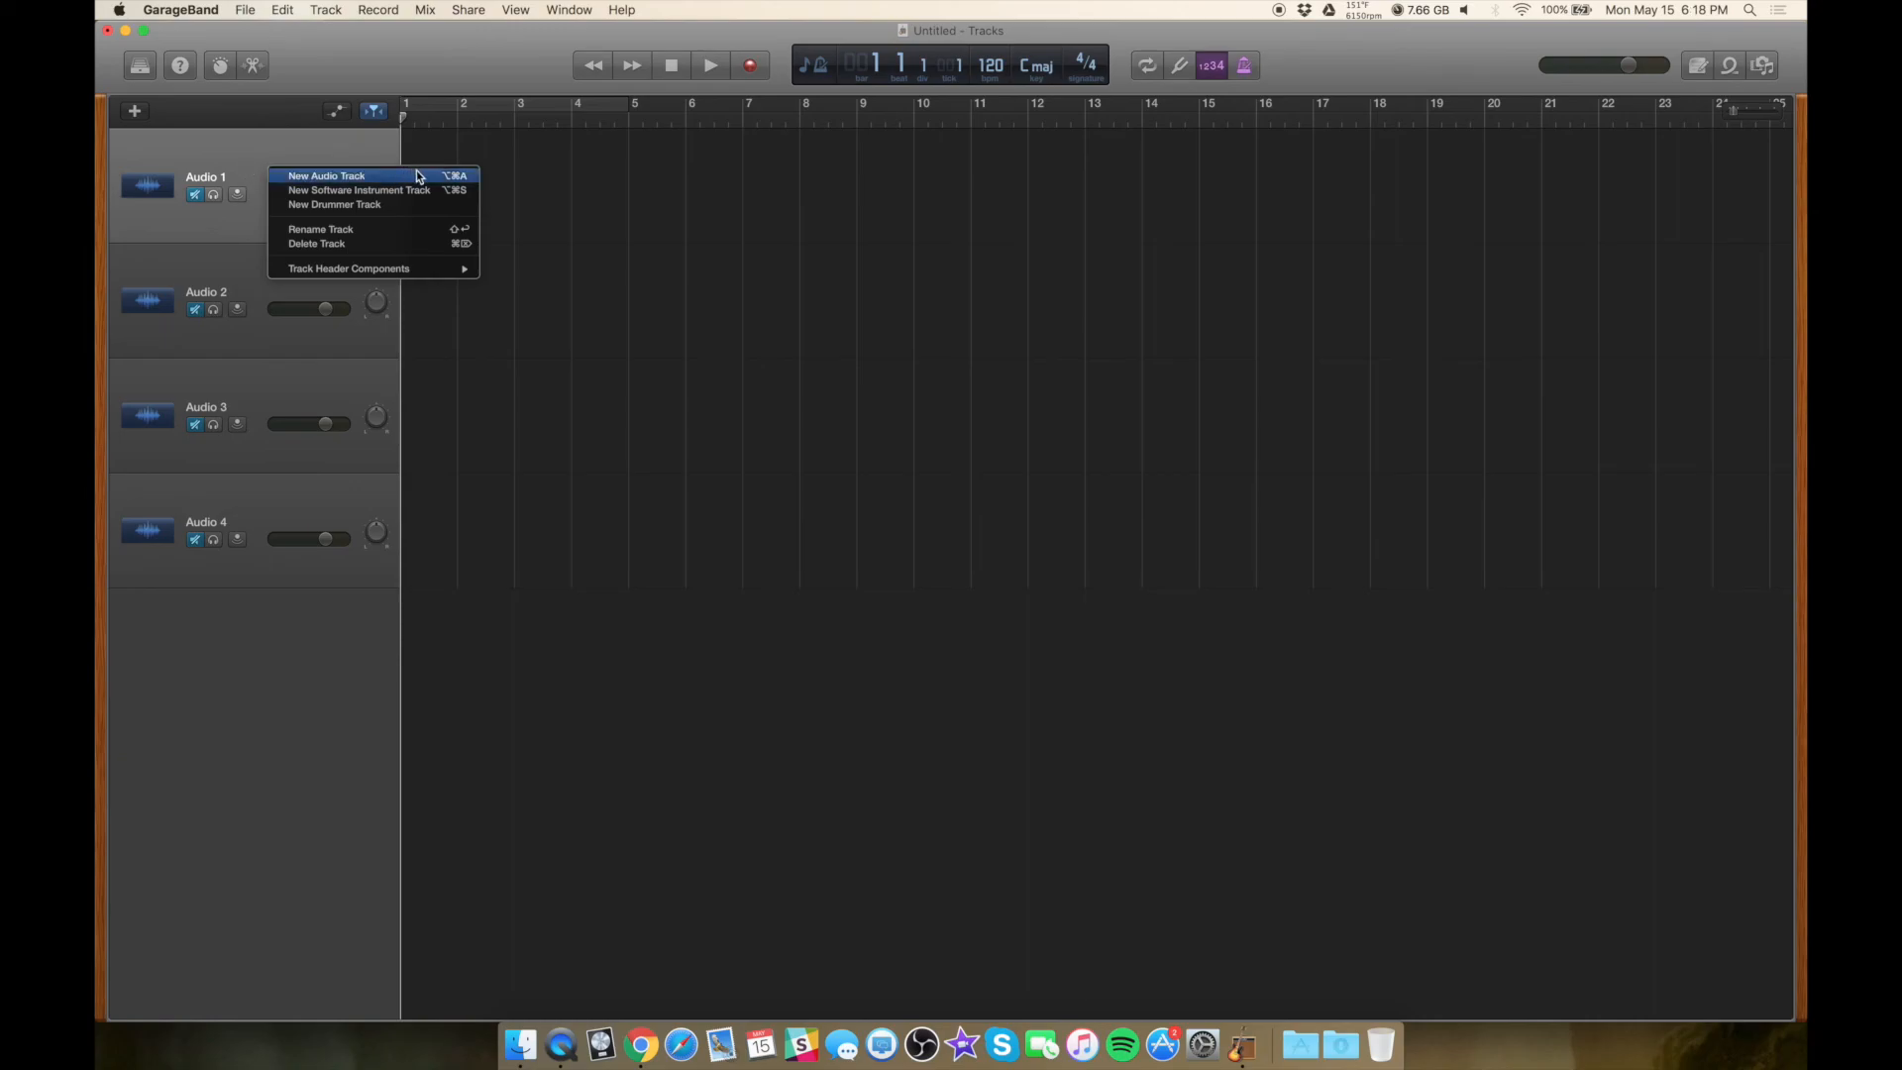
mouse_move(452, 272)
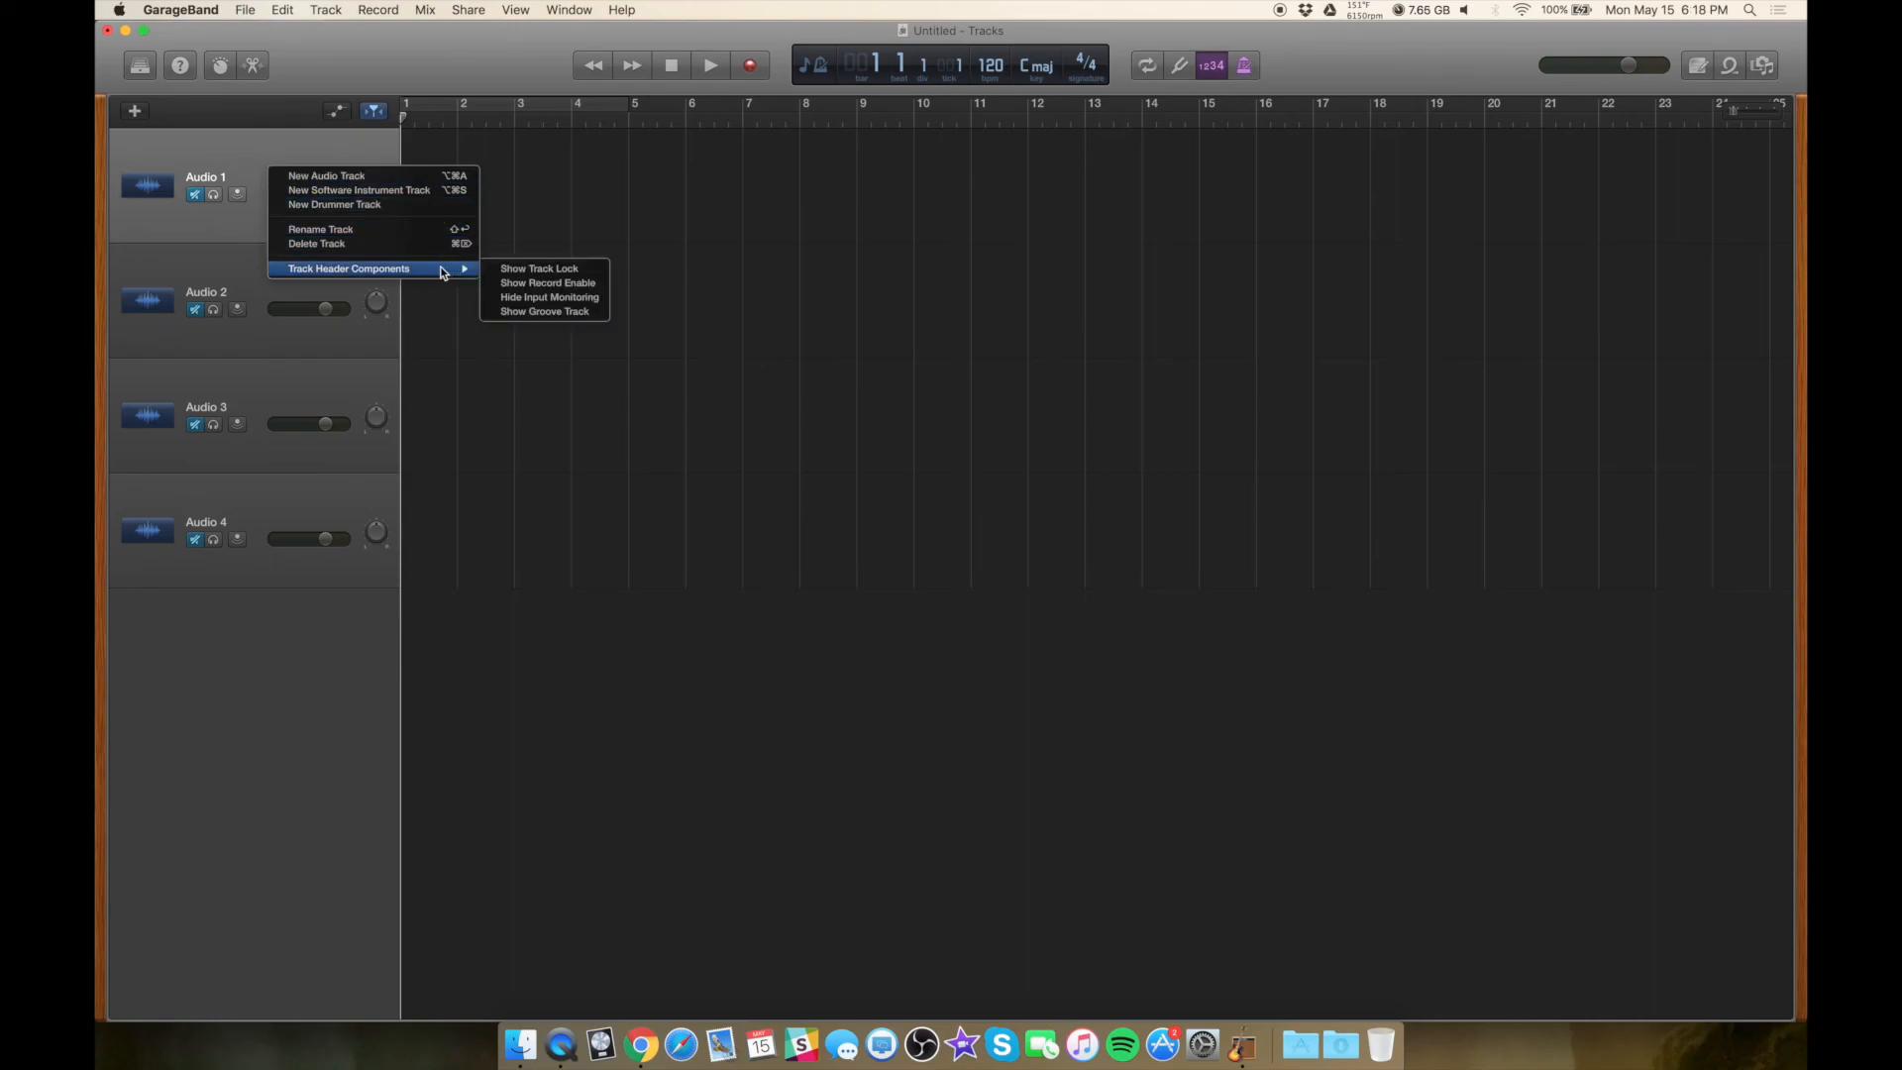
left_click(580, 285)
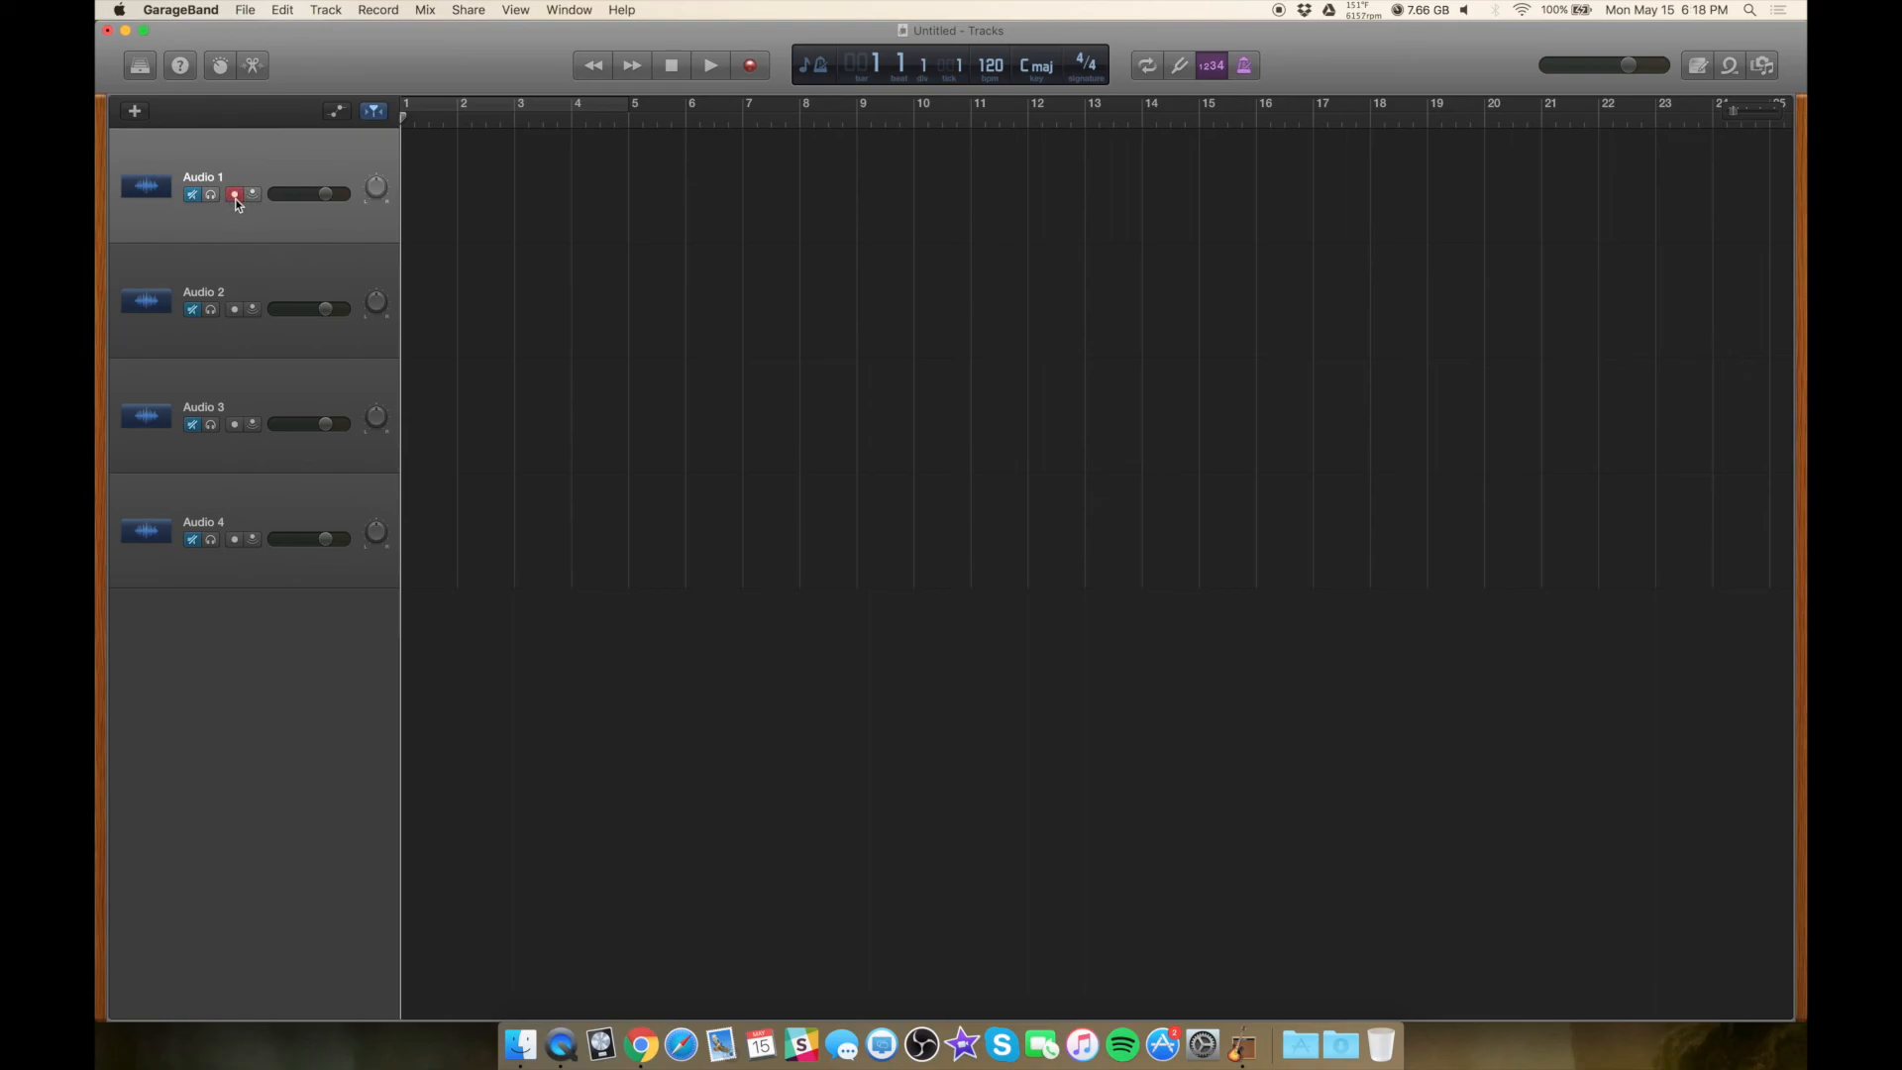
Record-enable Audio 2, Audio 3 and Audio 4
left_click(235, 310)
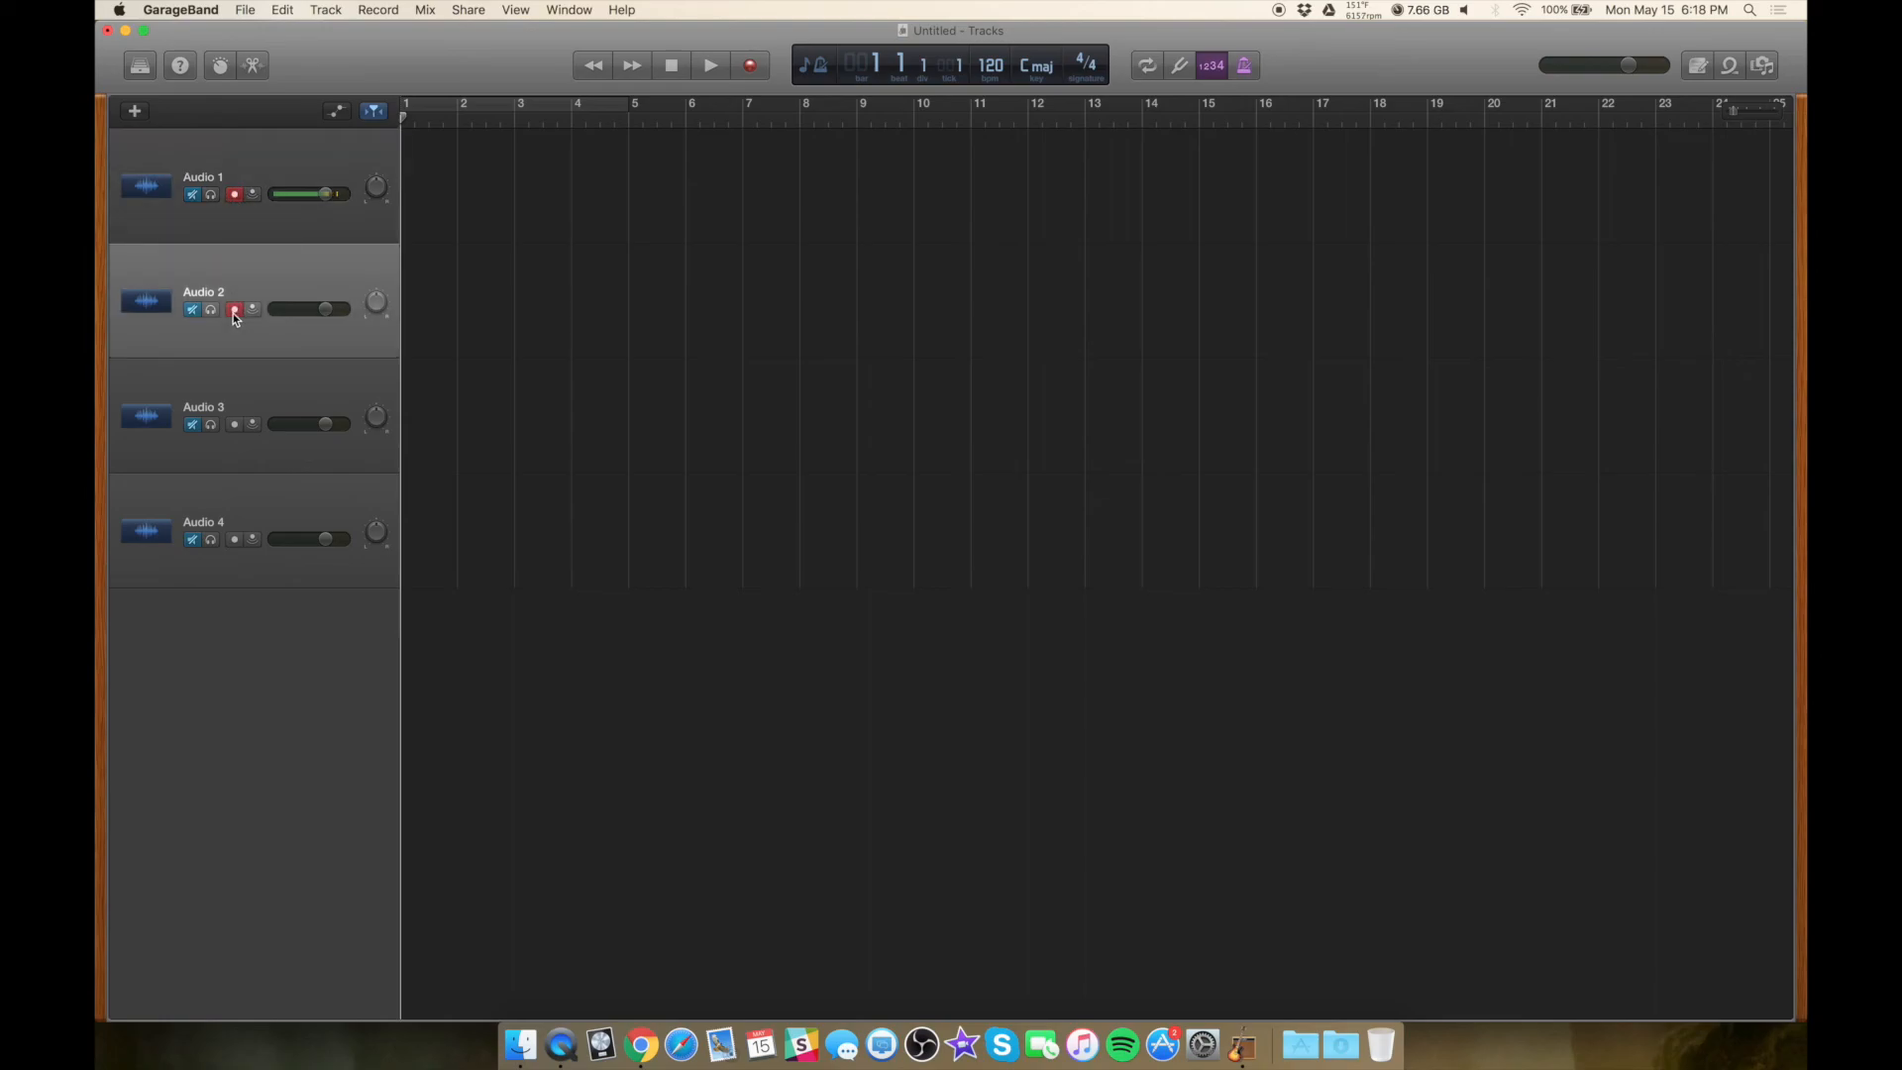
left_click(235, 425)
left_click(235, 539)
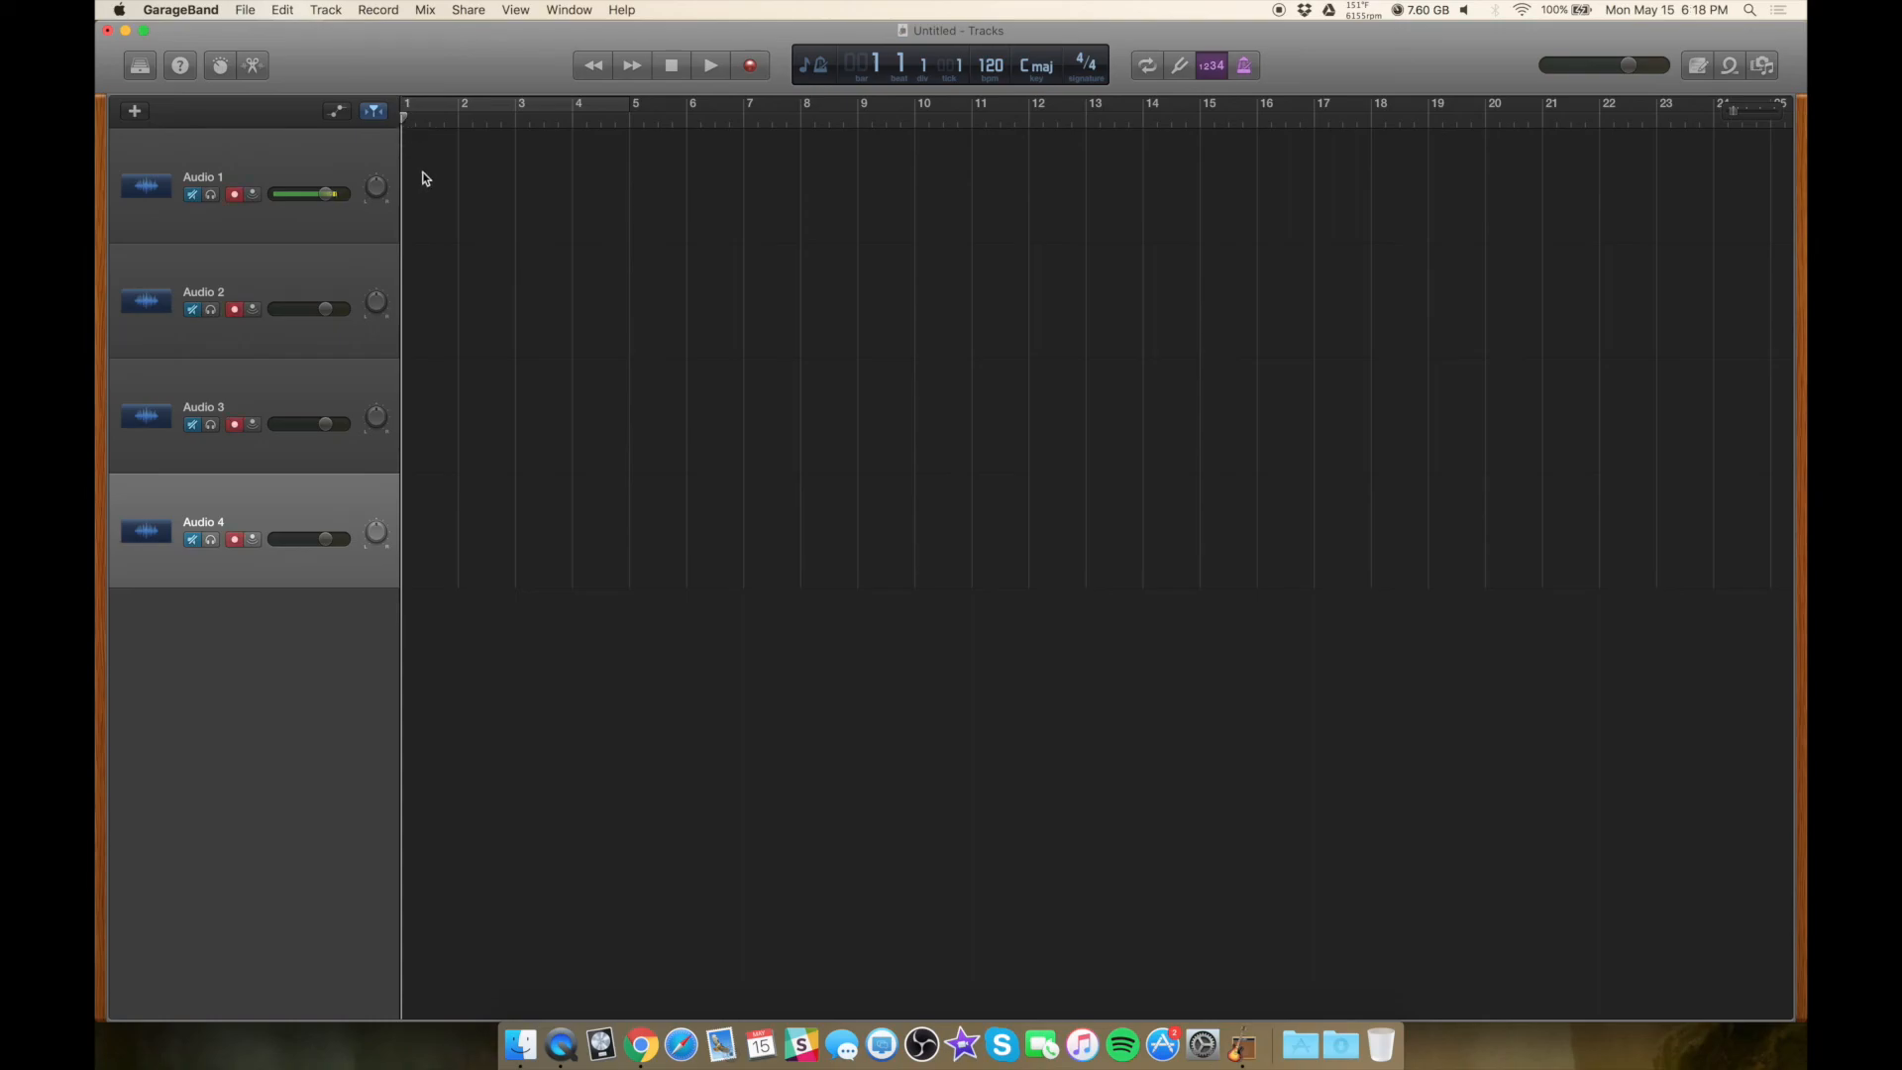
Record a short test take on all four tracks, delete the recorded regions and return to the start
left_click(750, 66)
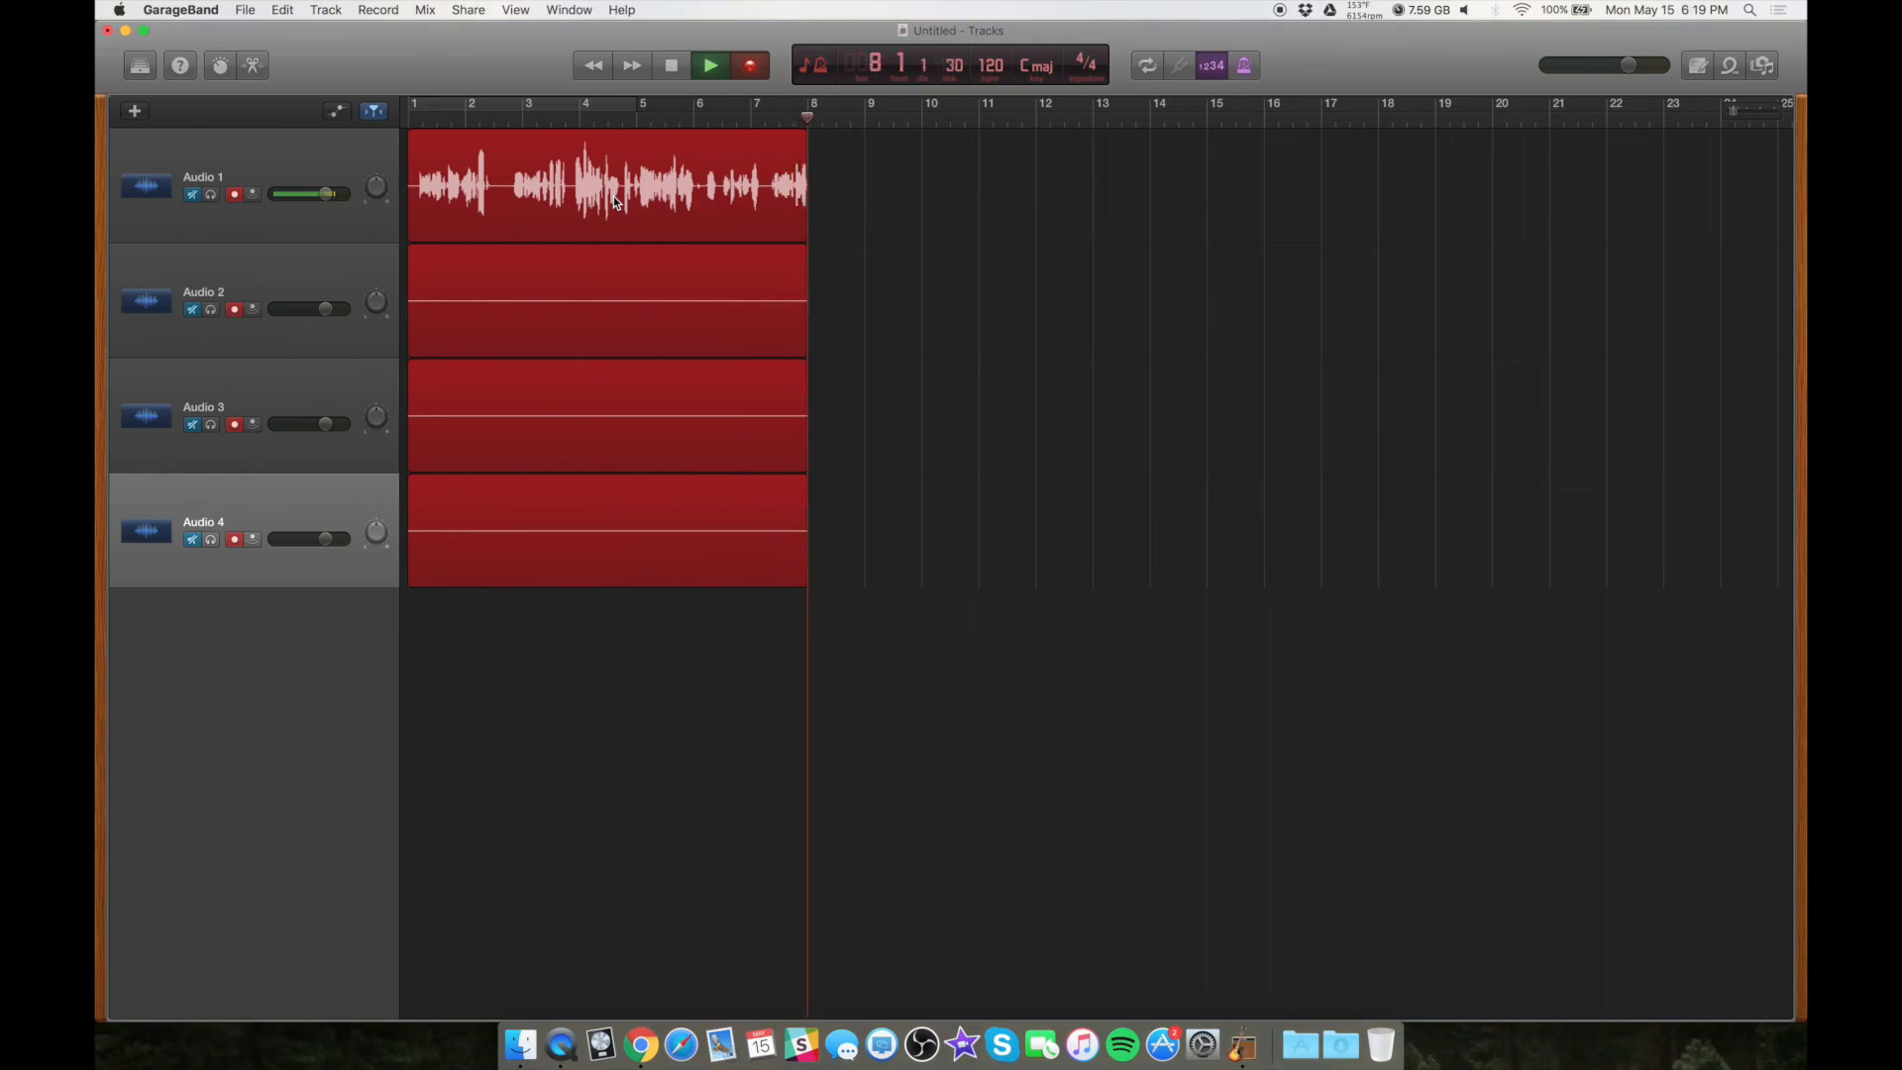
key("space")
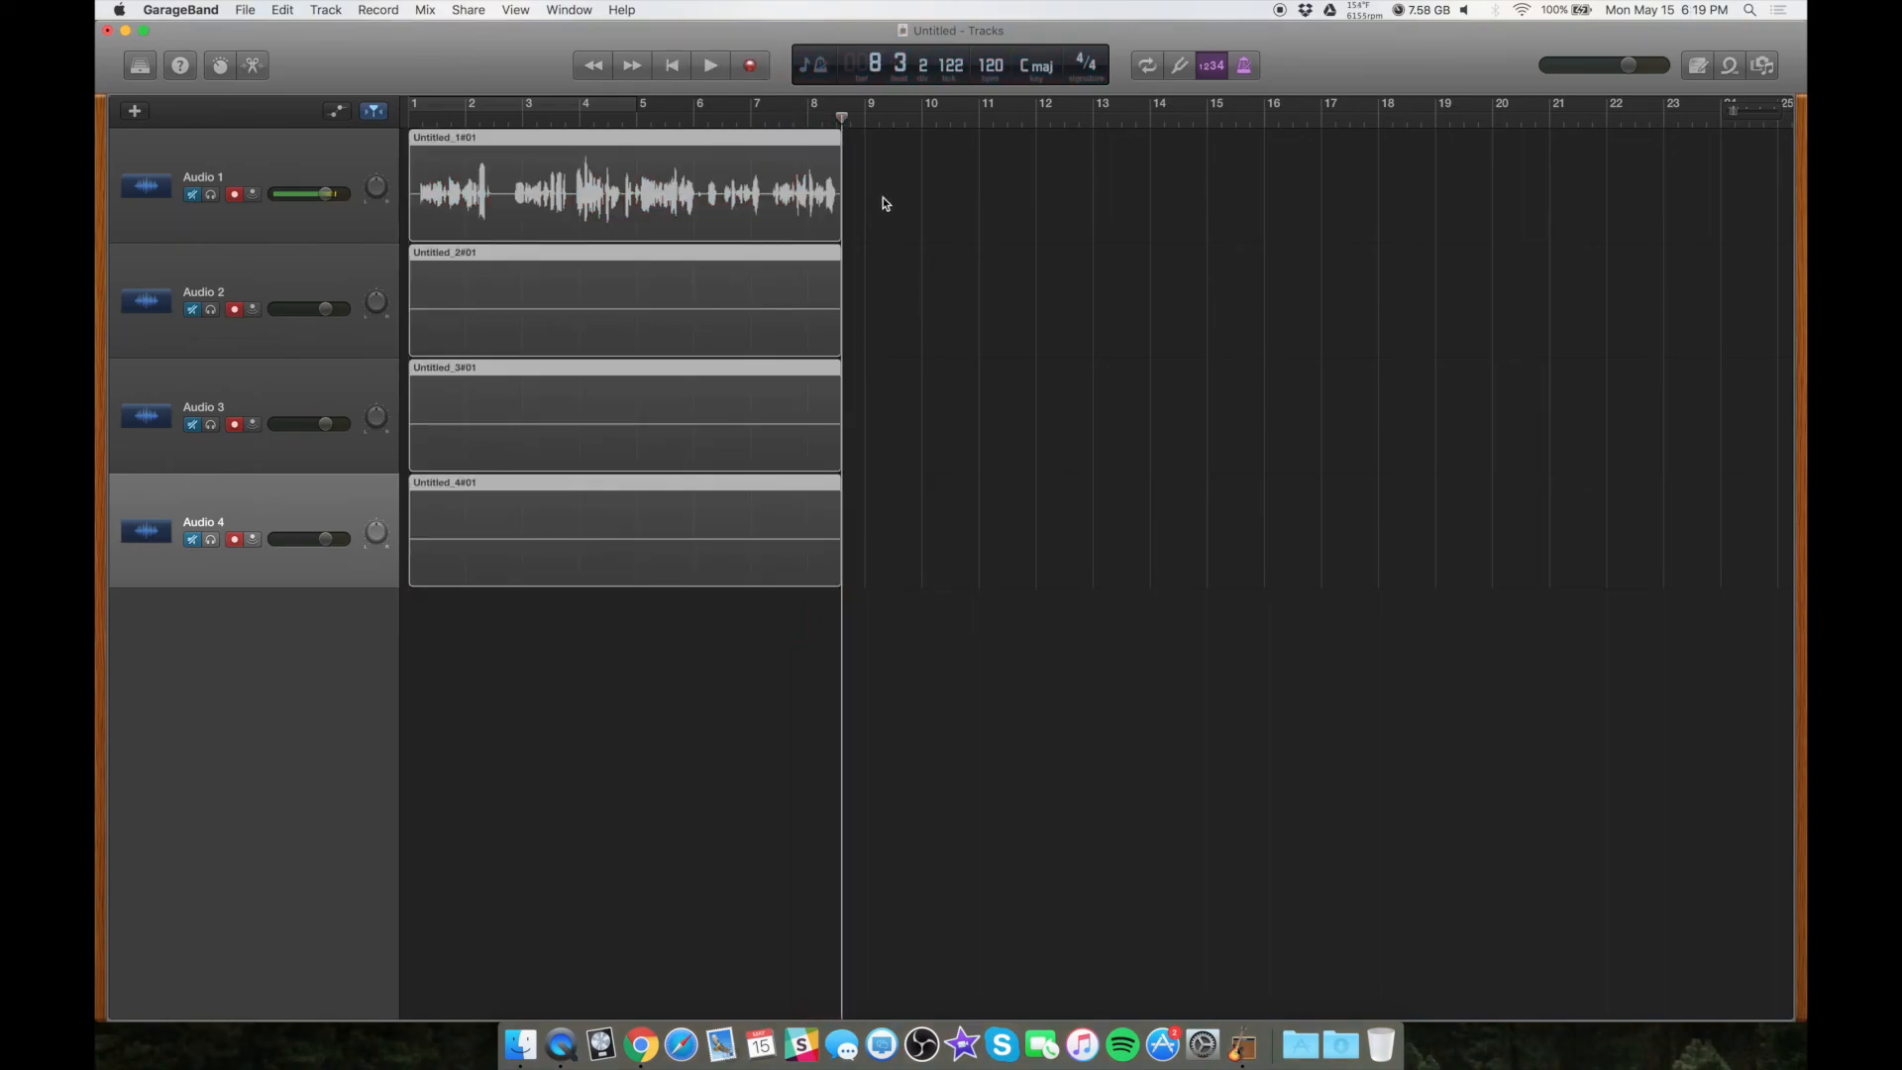
left_click_drag(919, 185, 579, 565)
key("Delete")
key("Return")
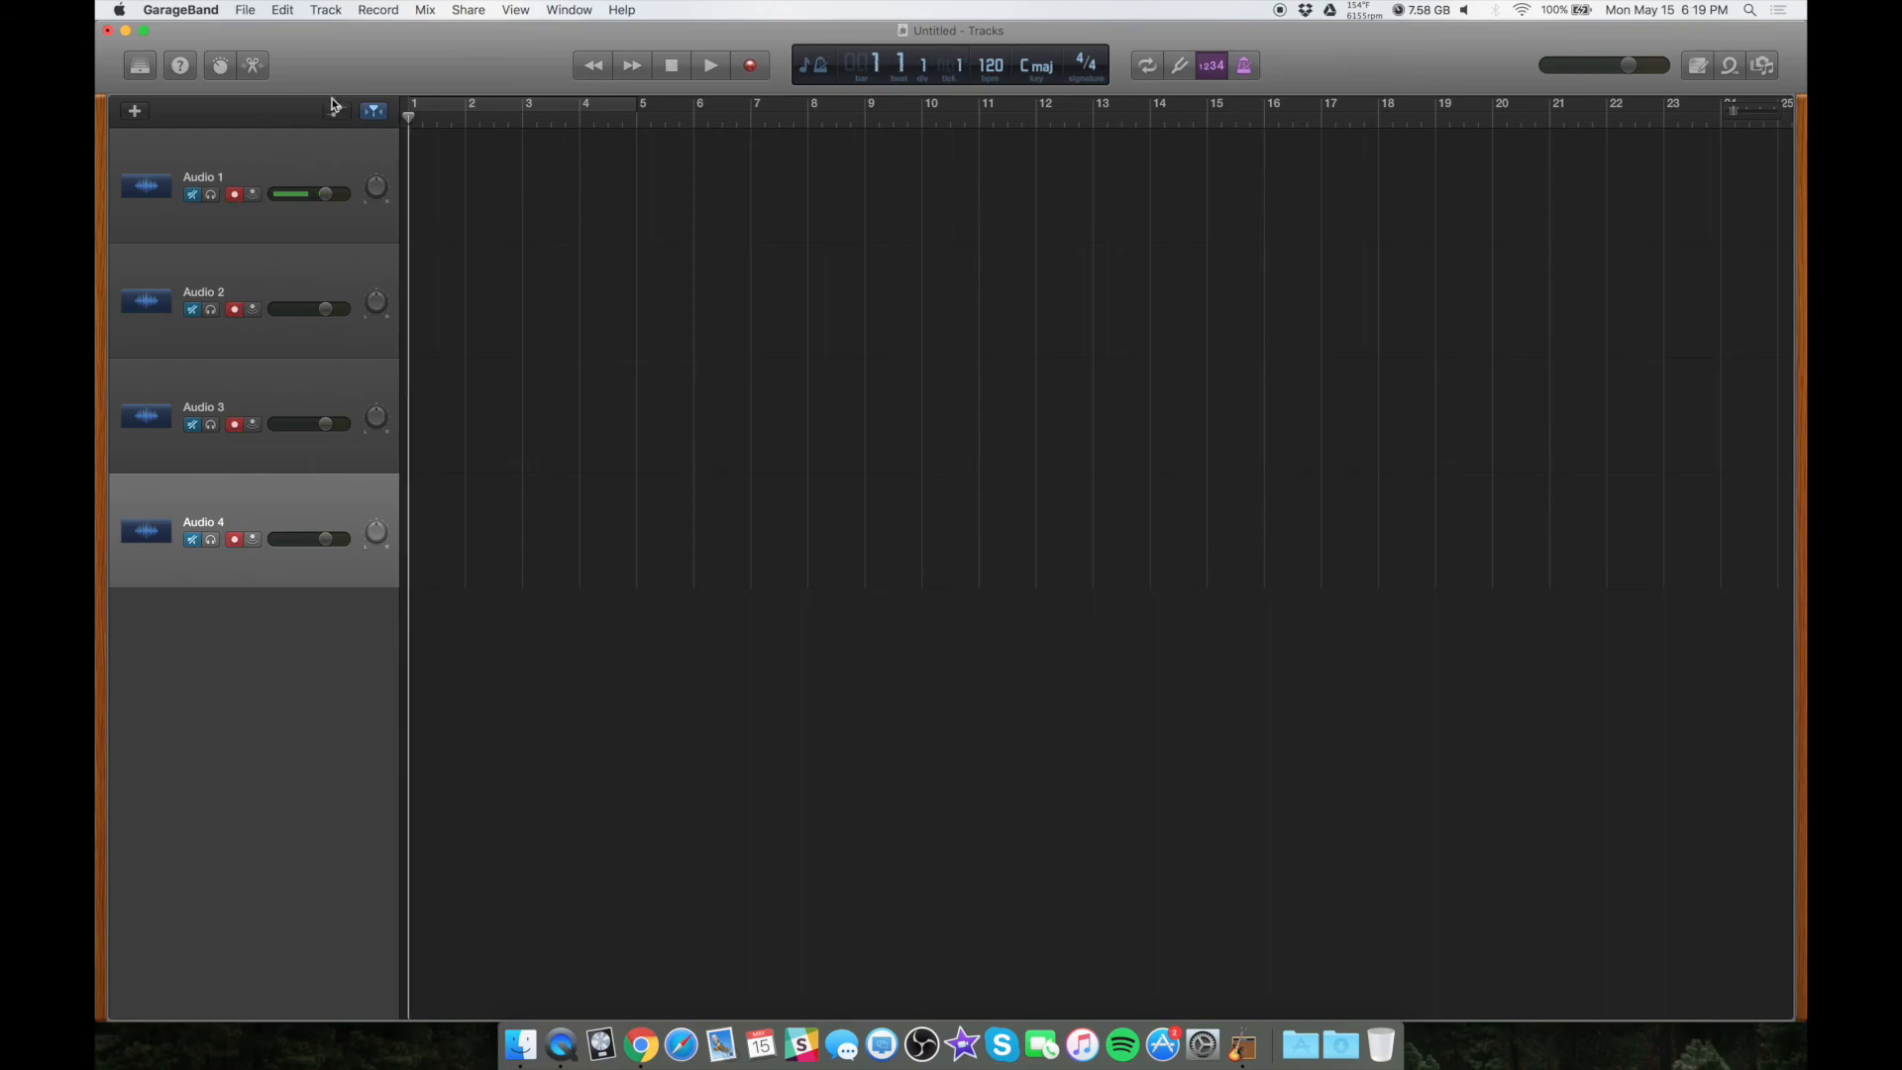
Save the project to the Desktop as Podcast Recording Template
key("super+s")
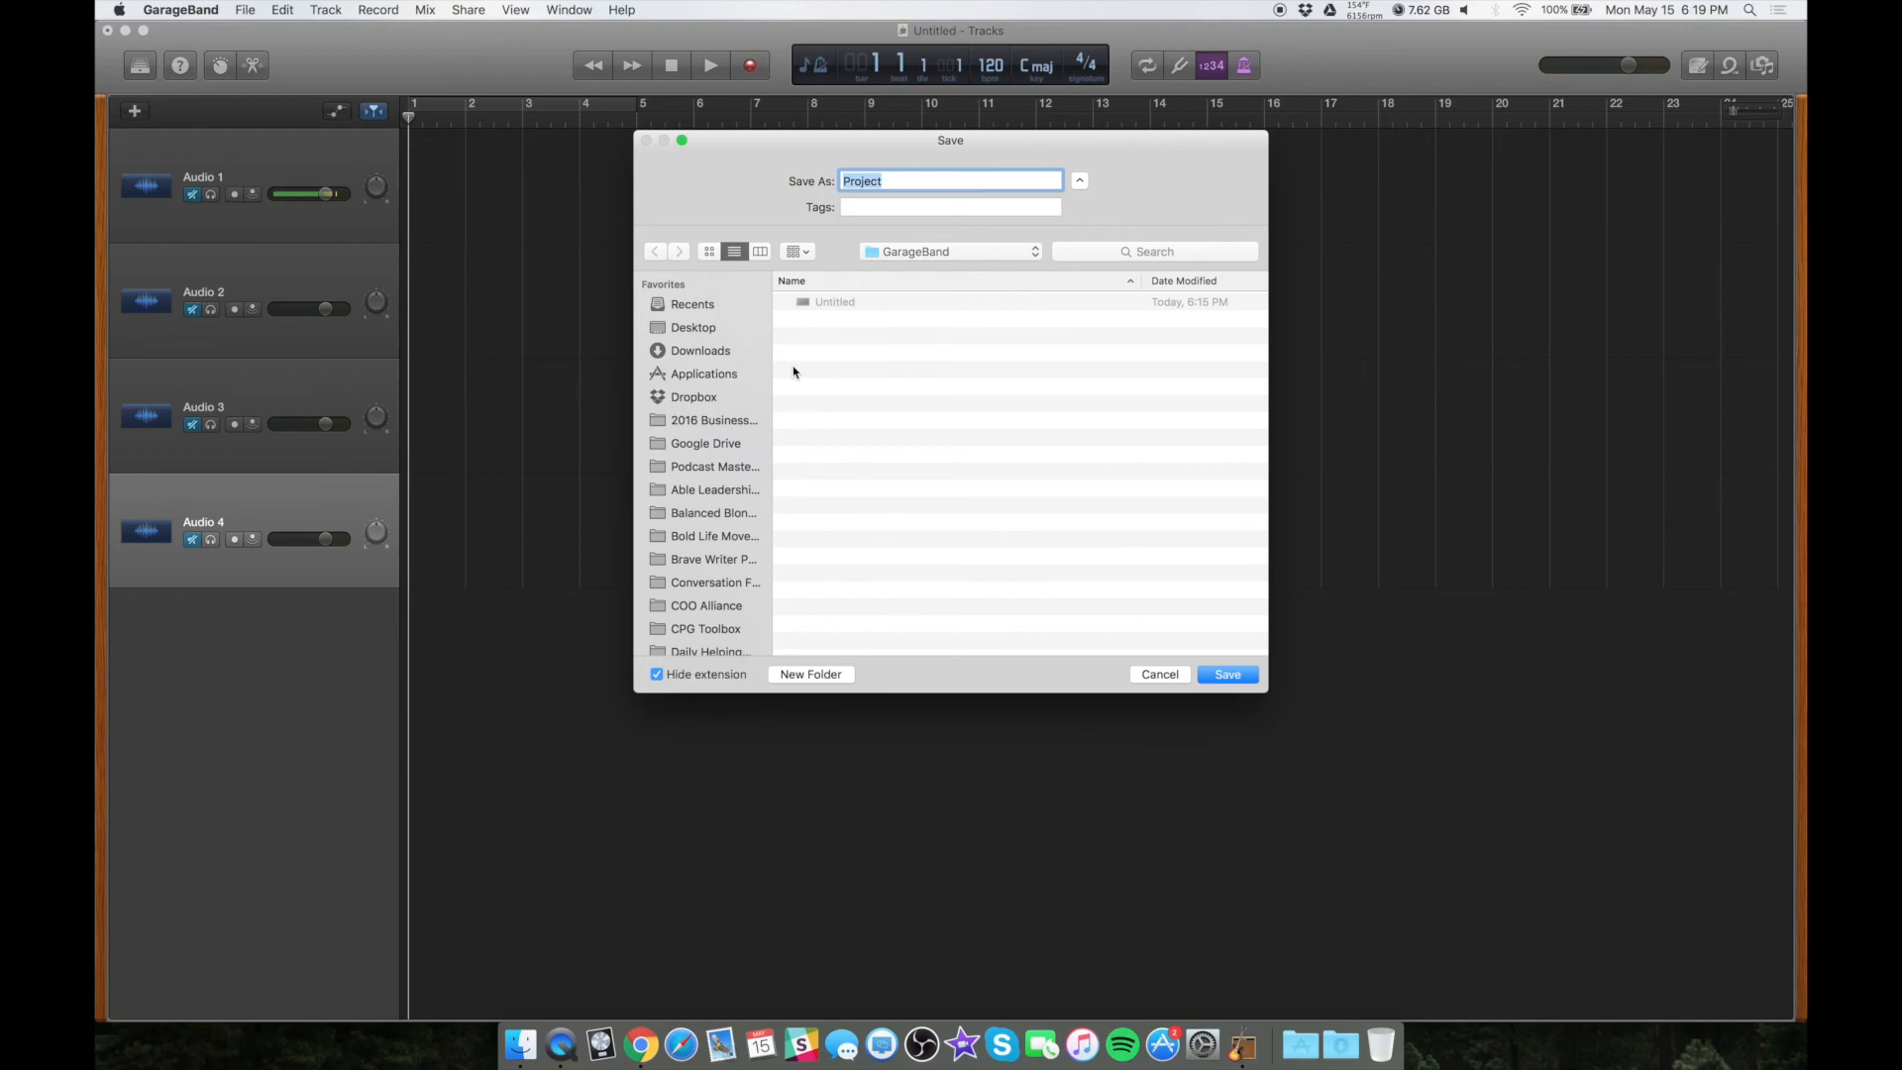
type("Podcast Recording Template")
left_click(695, 330)
key("Return")
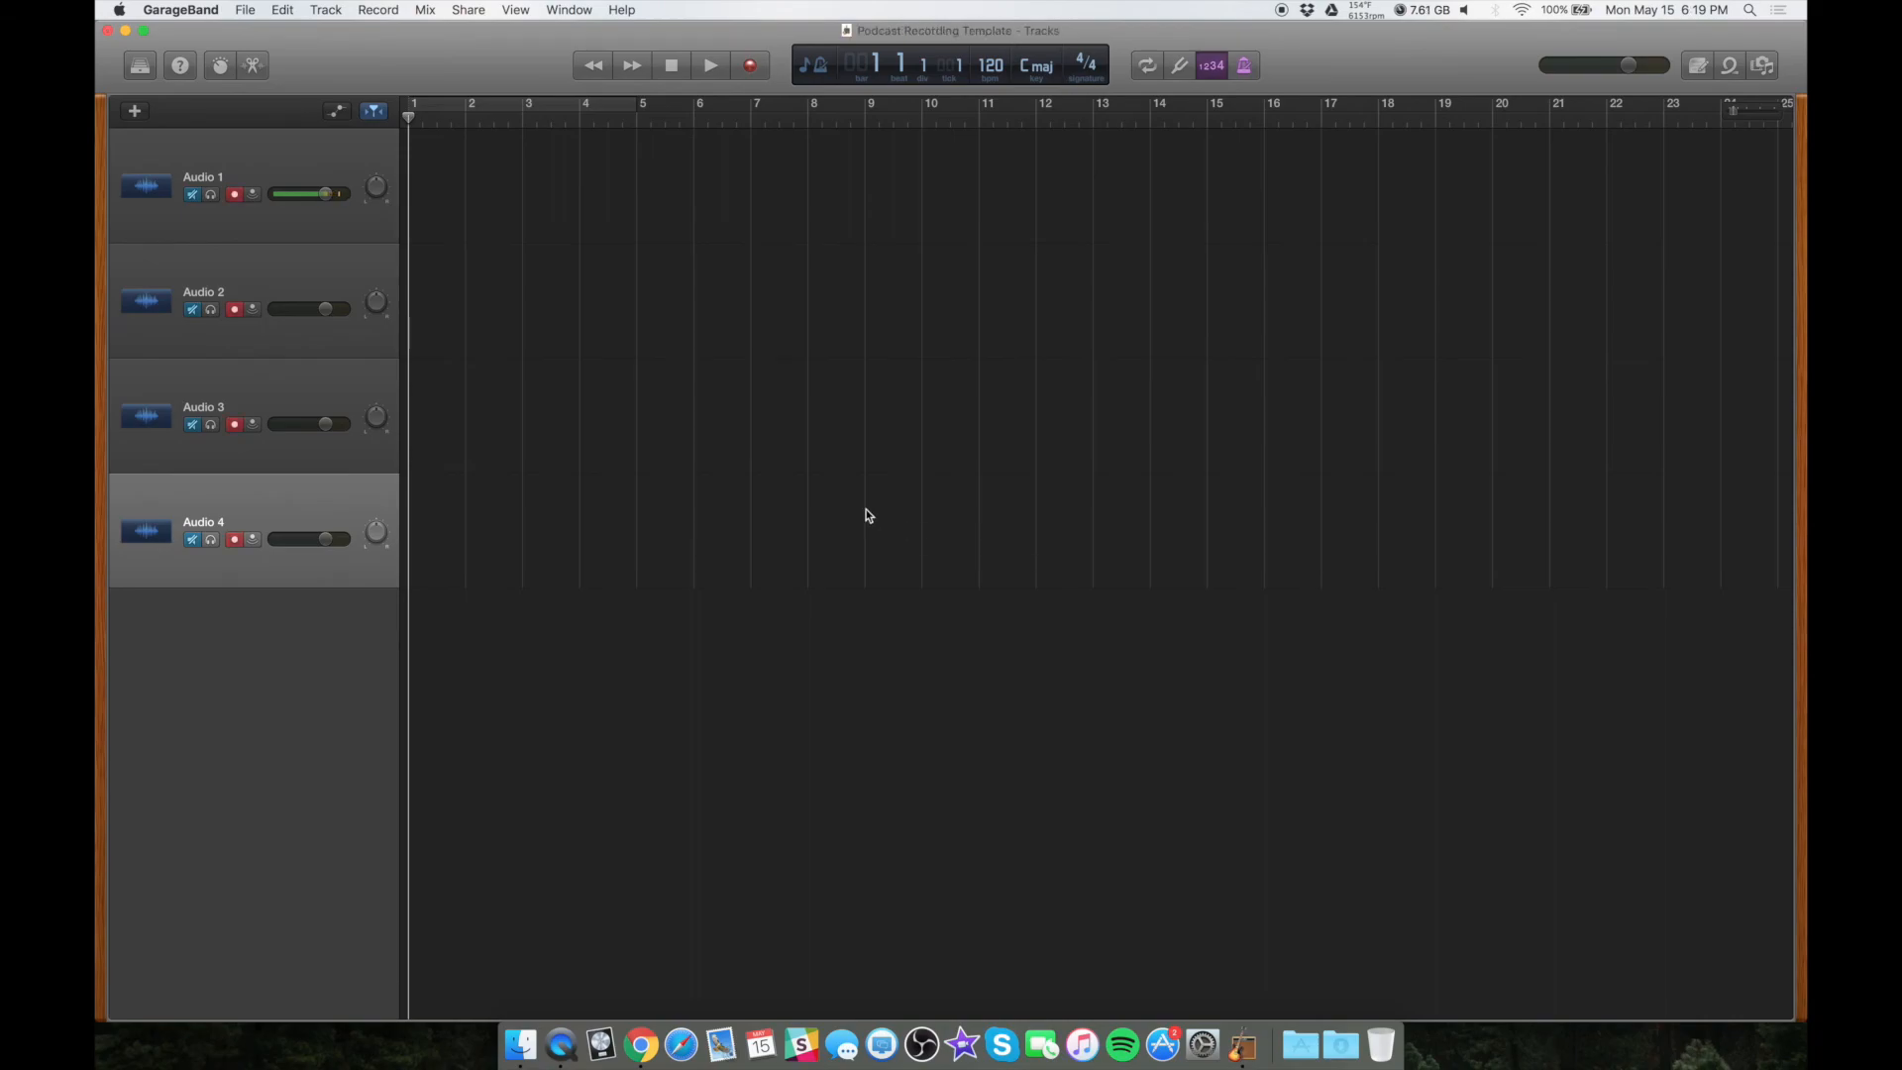
Open the Podcast Recording Template file from the Desktop and switch back to GarageBand
key("super+h")
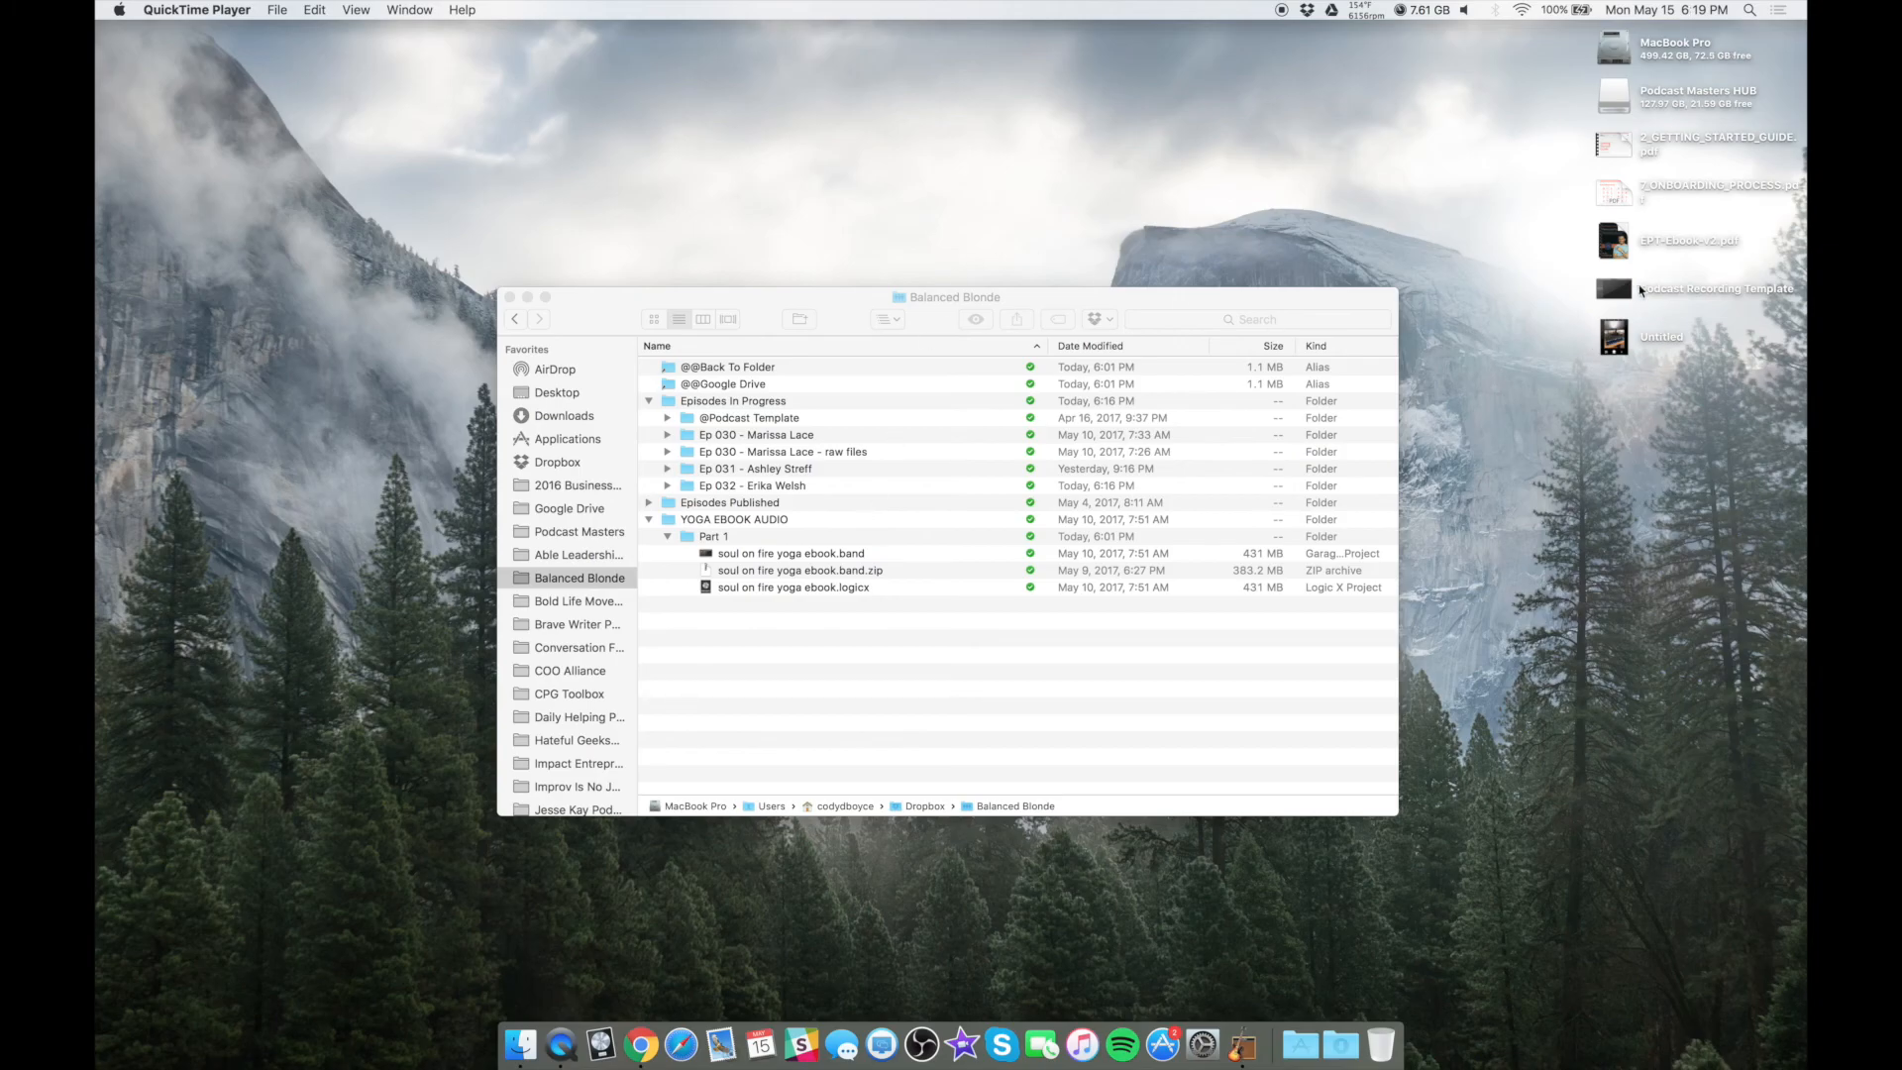
left_click(1616, 292)
double_click(1616, 294)
key("super+Tab")
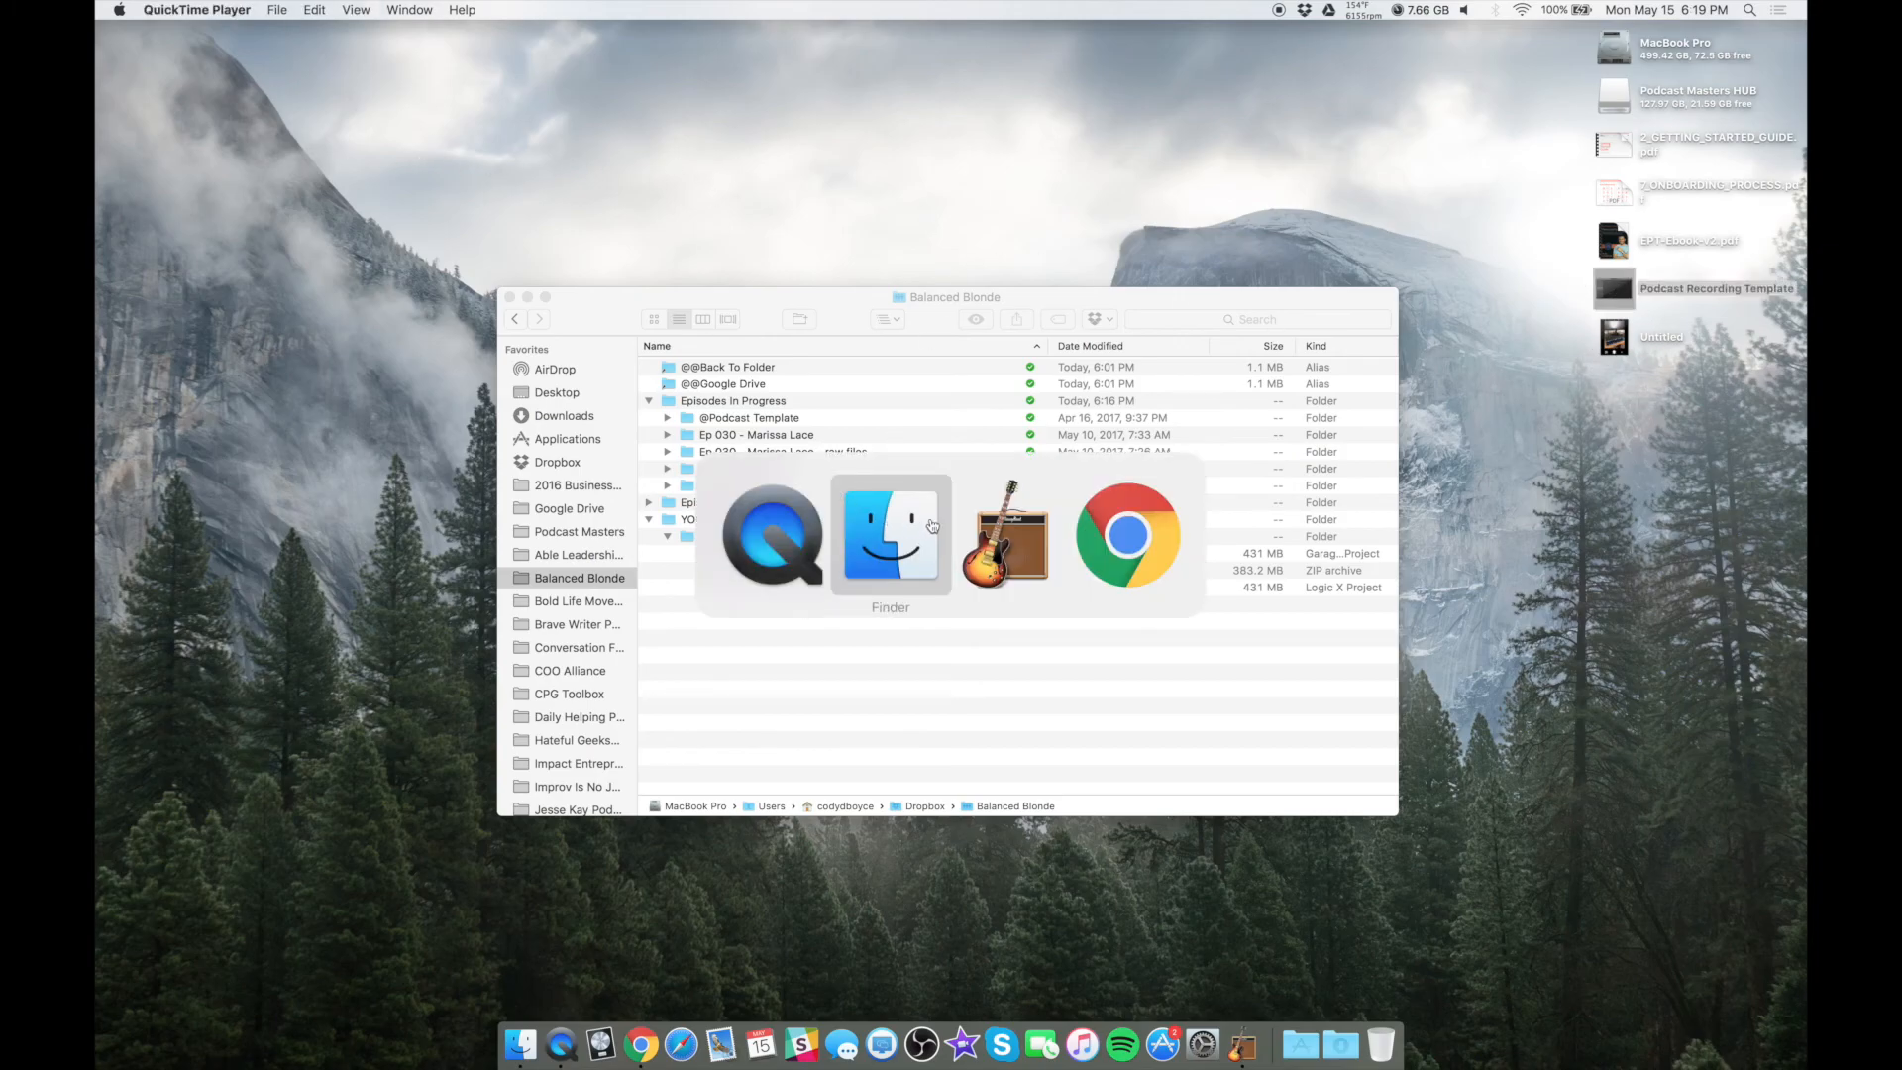
left_click(1005, 540)
left_click(245, 10)
left_click(336, 141)
type("Episode 29")
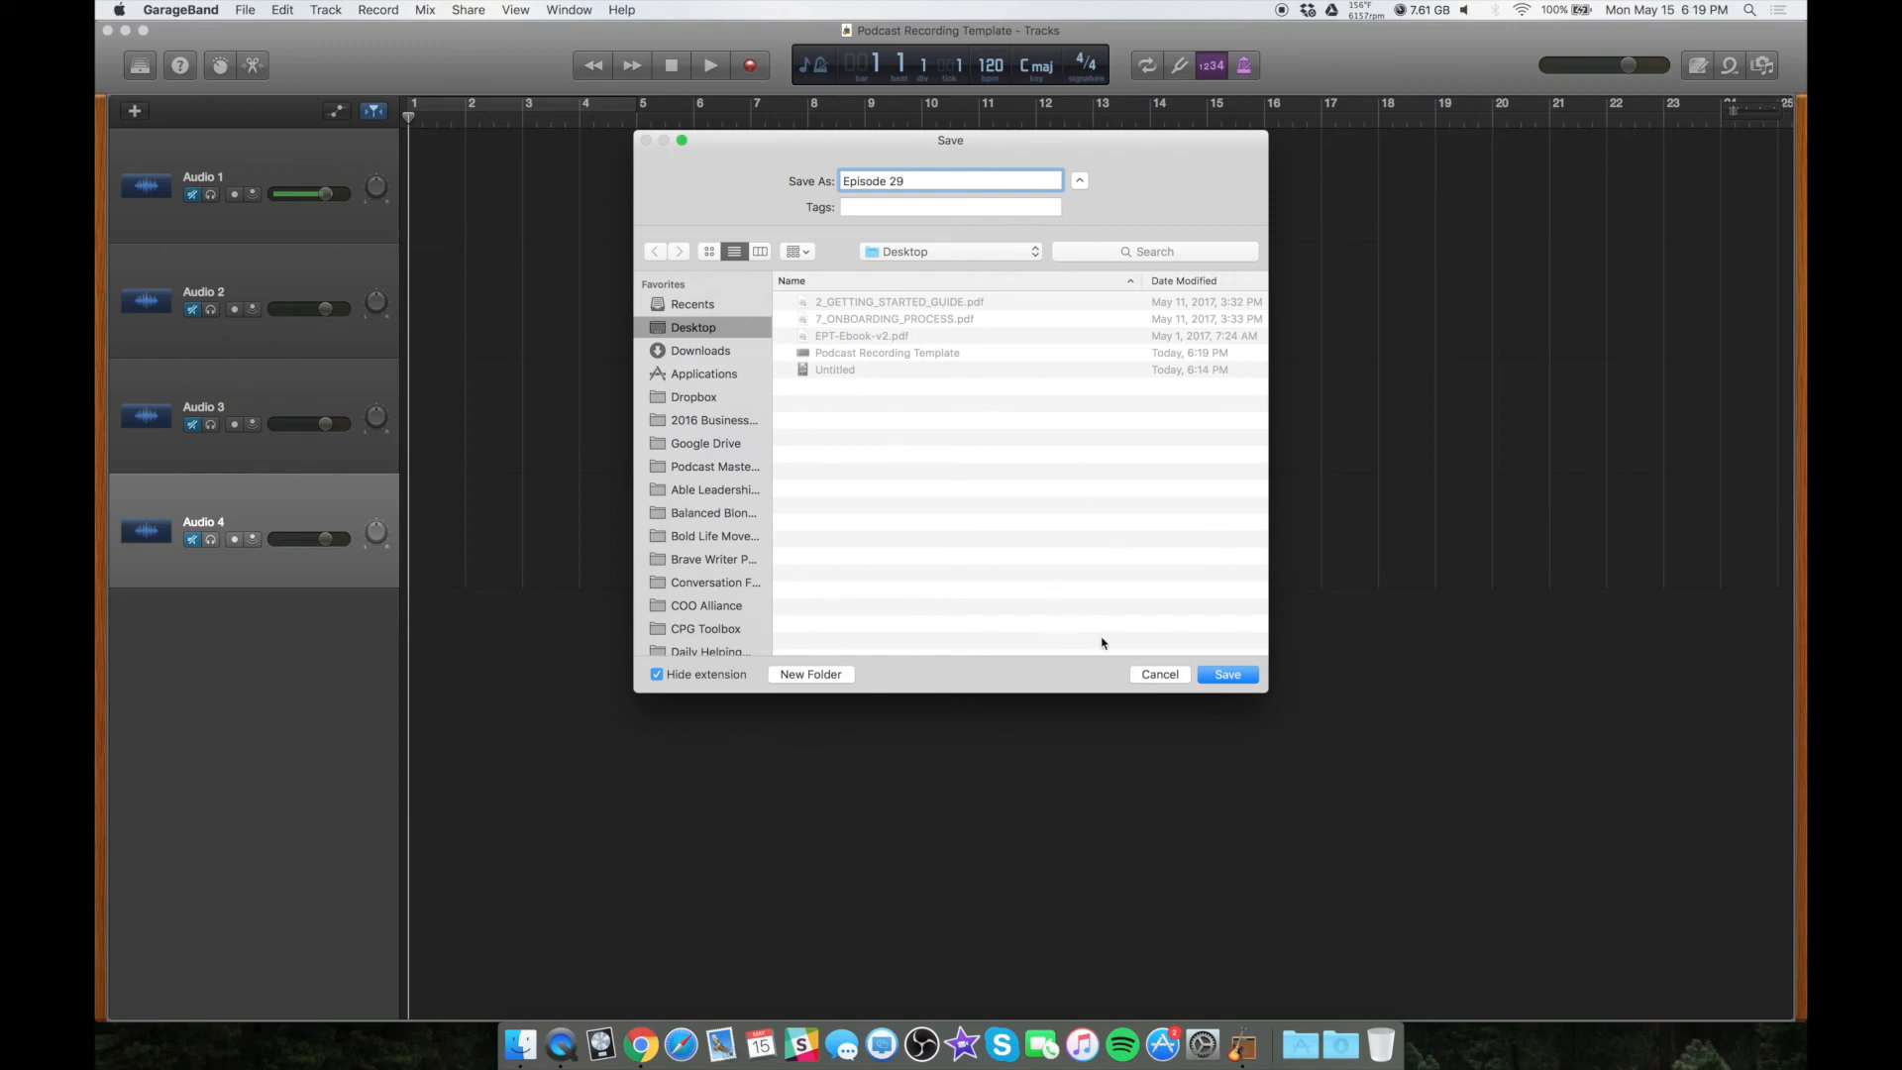
left_click(1152, 680)
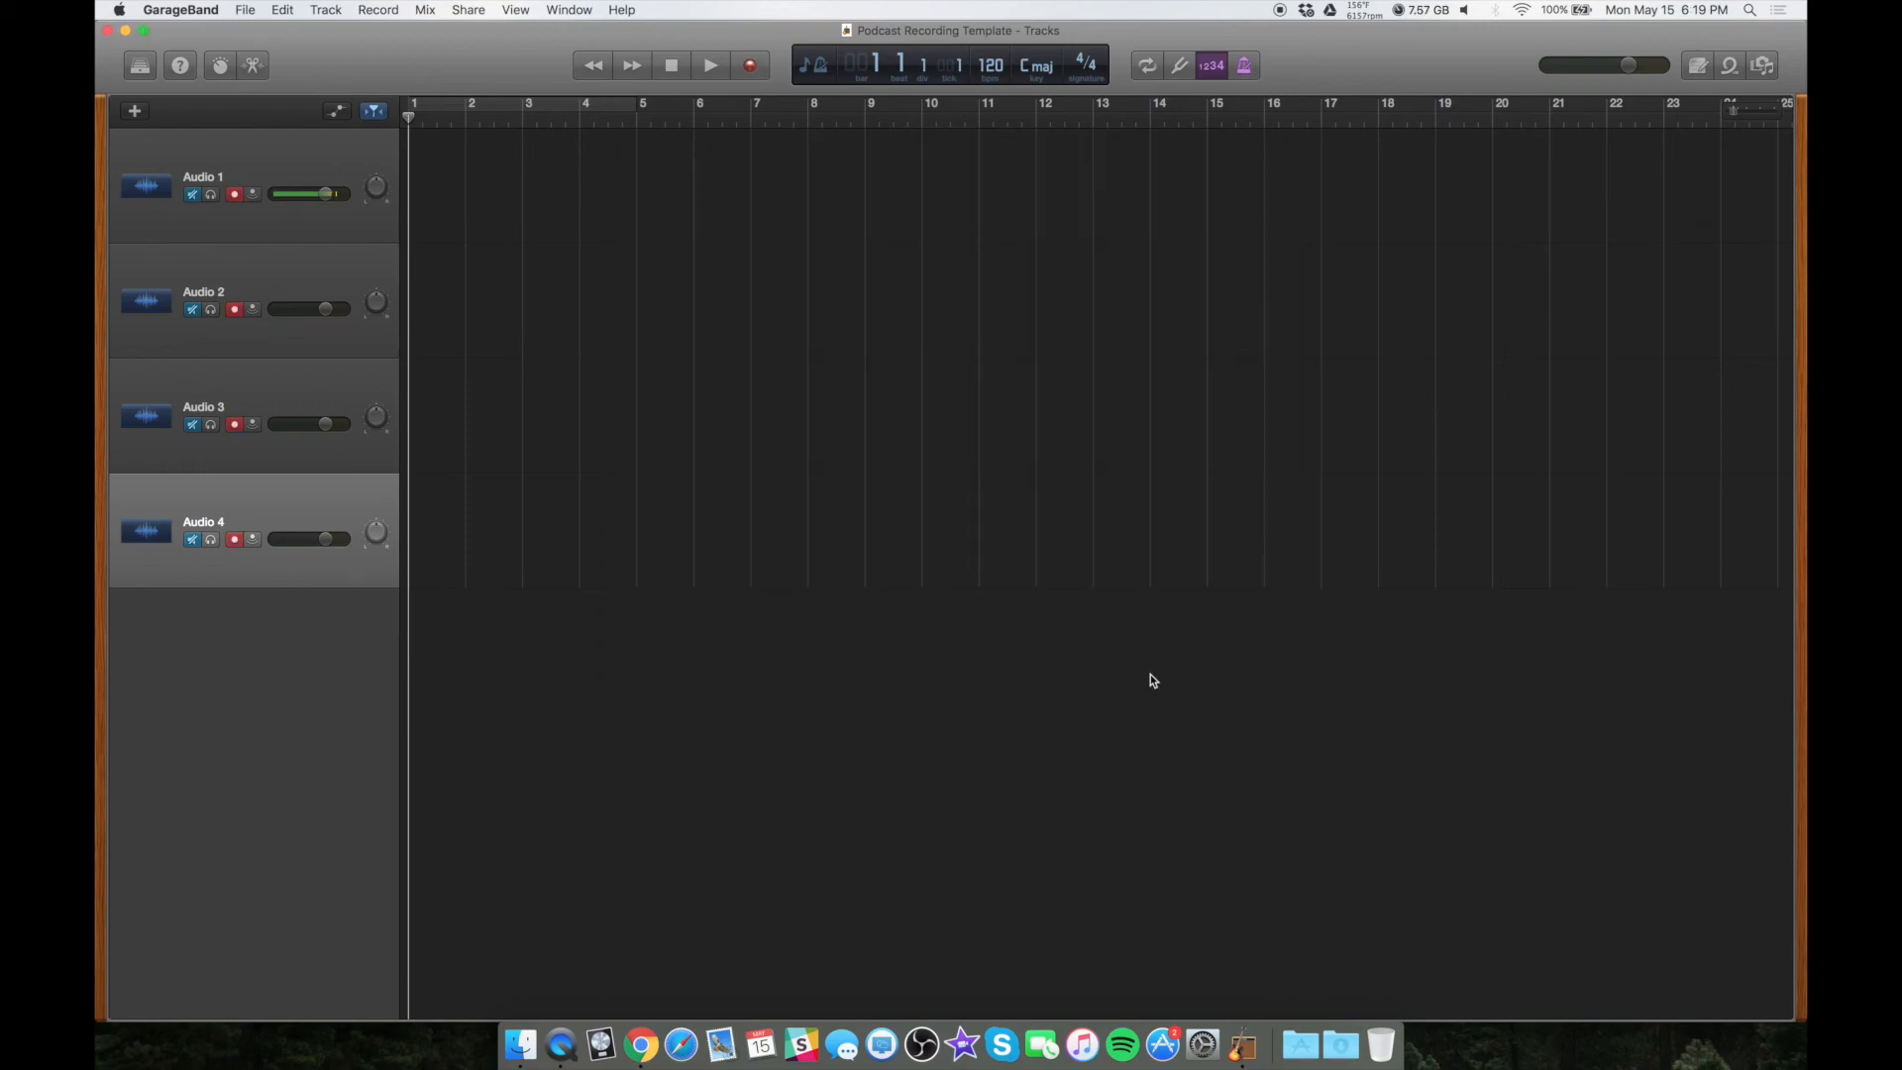